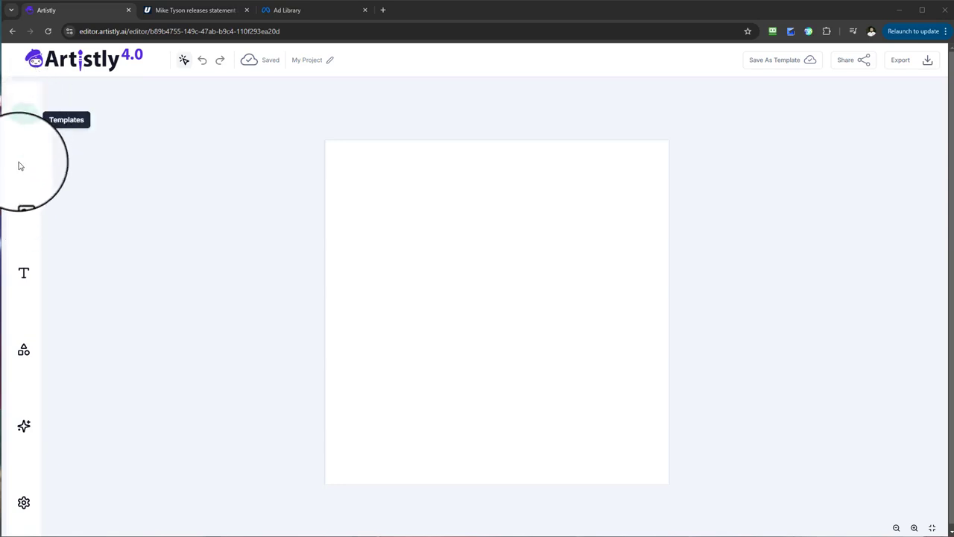
Step: Create a new image project folder named "Example Designs | Ads"
left_click(26, 207)
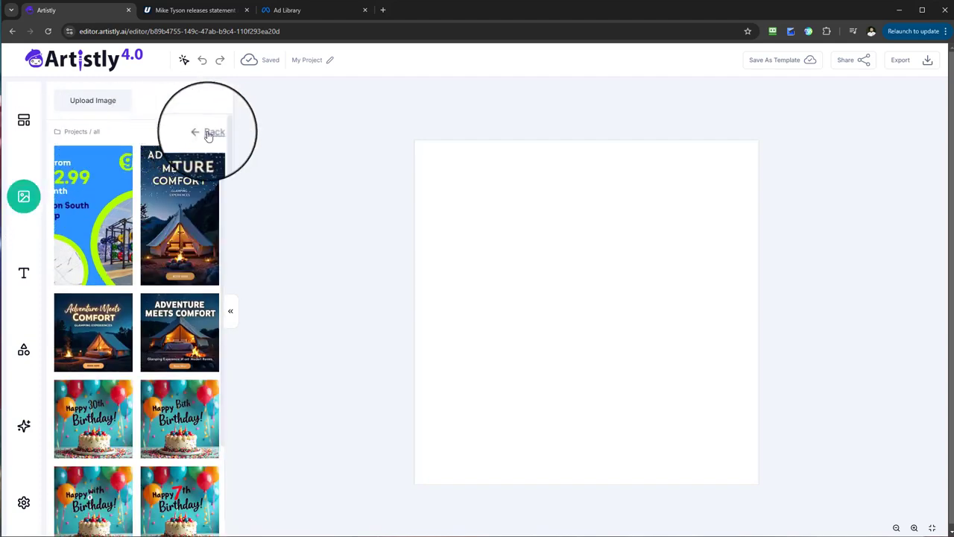
left_click(210, 133)
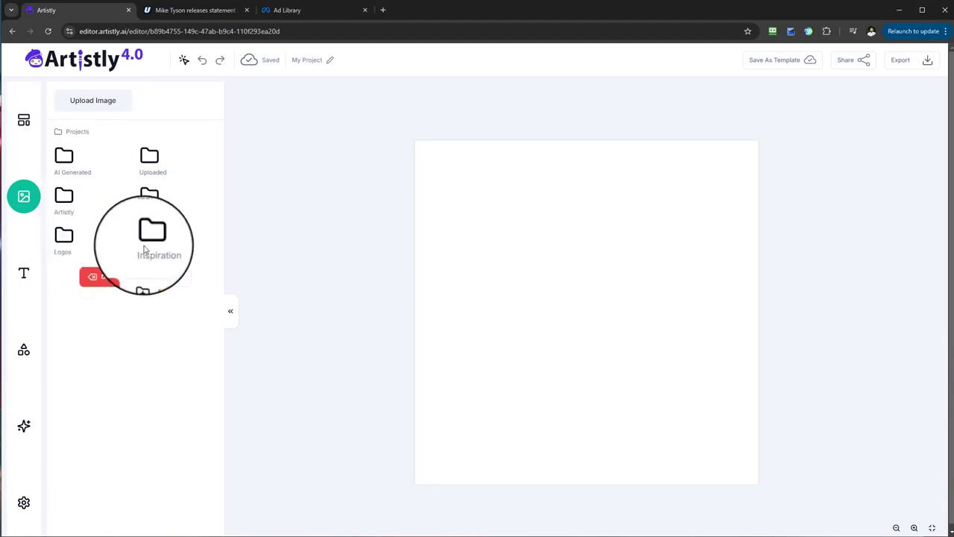
left_click(168, 279)
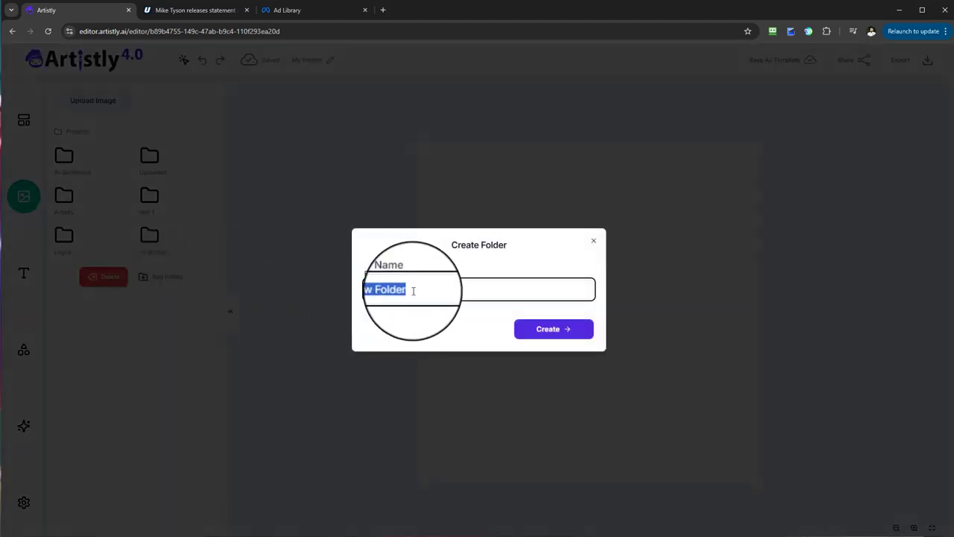
key("Caps_Lock")
key("Caps_Lock")
key("BackSpace")
type("Exam")
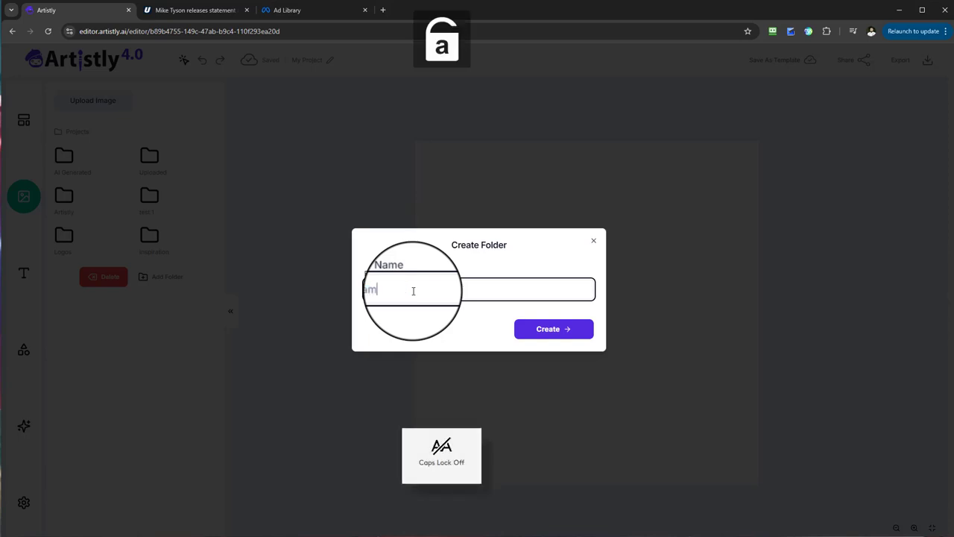
type("ple")
key("Caps_Lock")
type("D")
key("Caps_Lock")
type("esigns")
key("Caps_Lock")
key("Caps_Lock")
key("Caps_Lock")
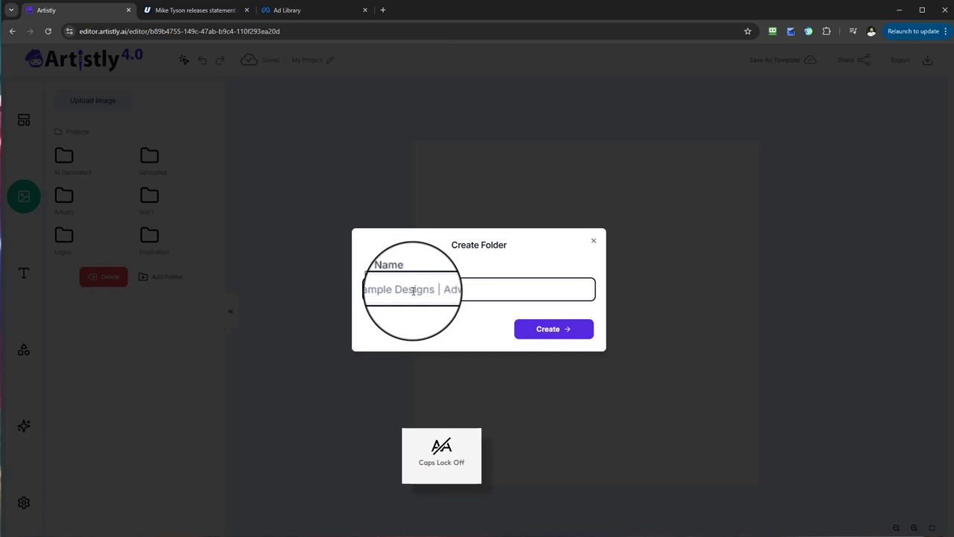
left_click(550, 329)
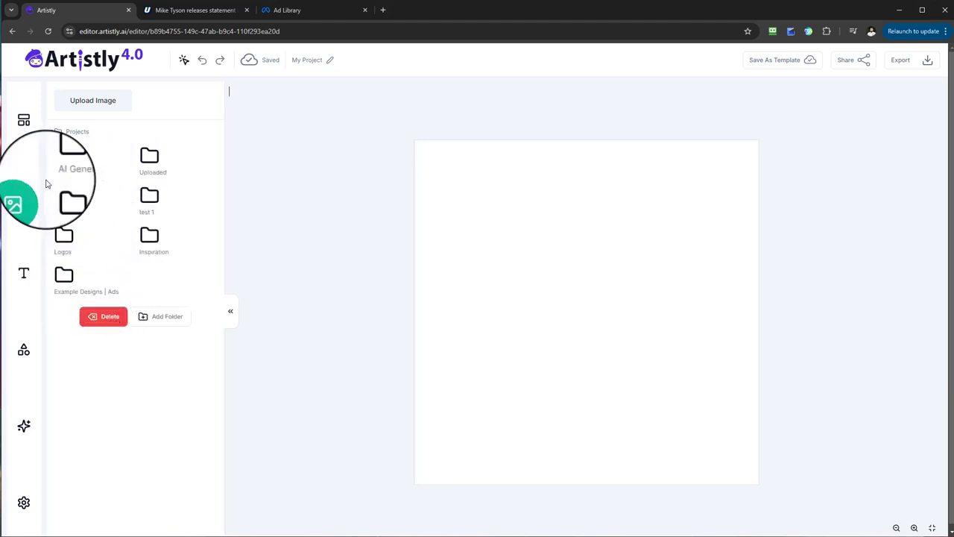
Step: Look inside the Inspiration folder and open the Example Designs | Ads folder
left_click(71, 293)
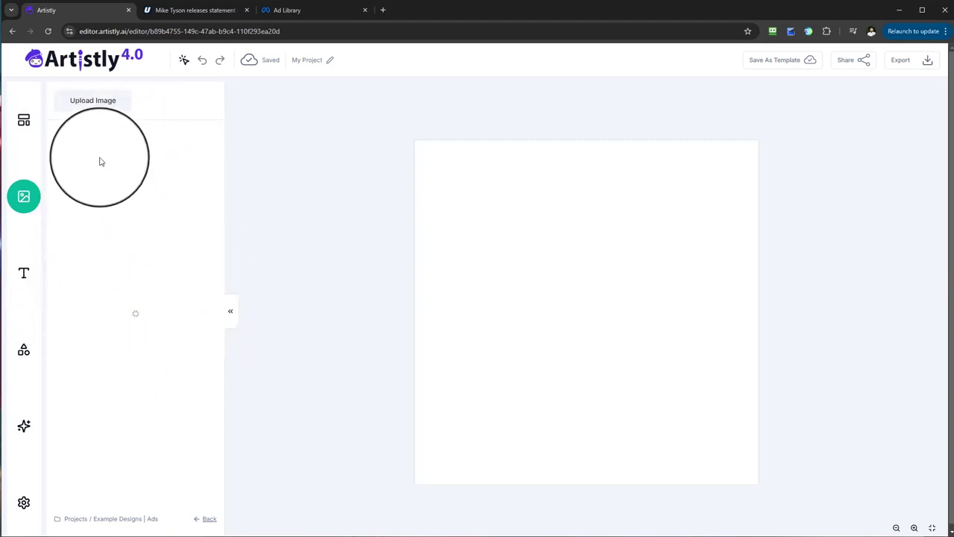
left_click(209, 520)
left_click(160, 249)
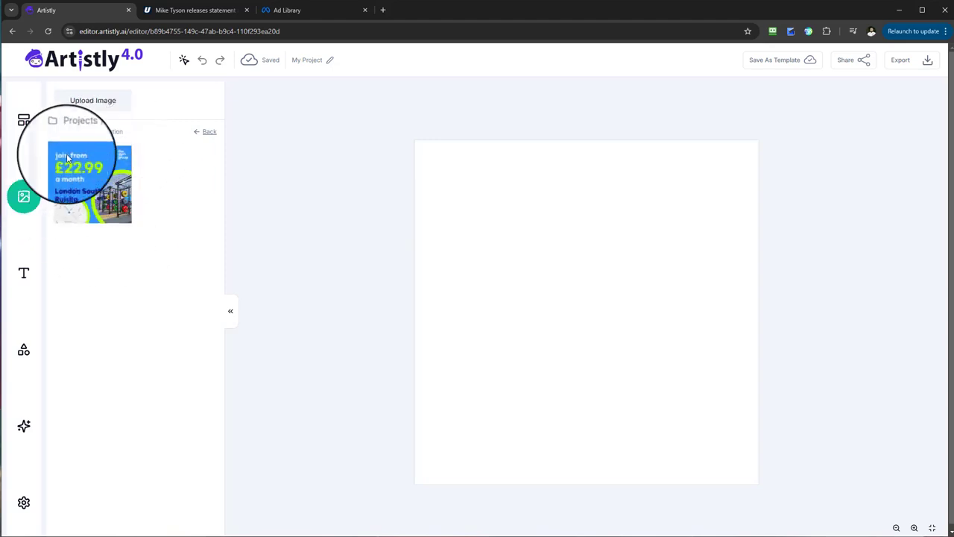
left_click(205, 134)
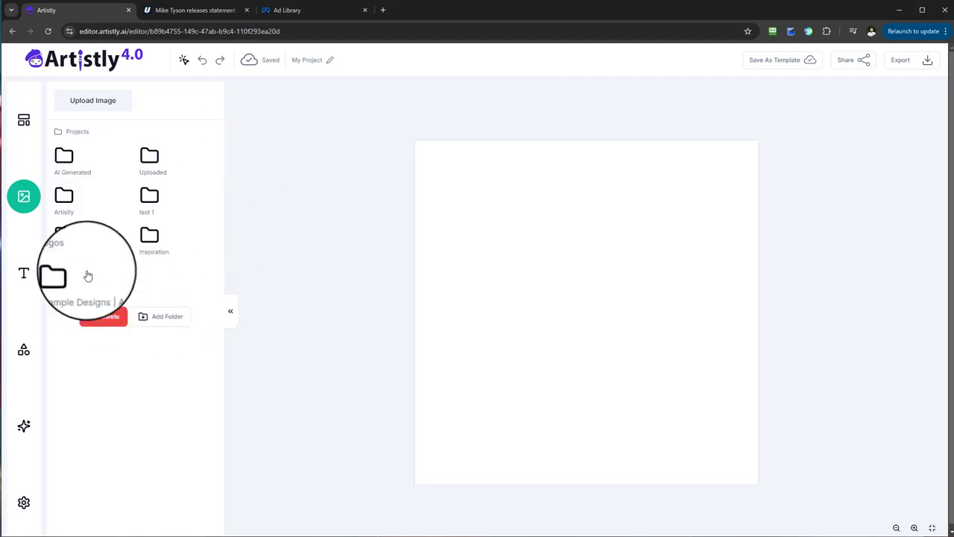
left_click(70, 286)
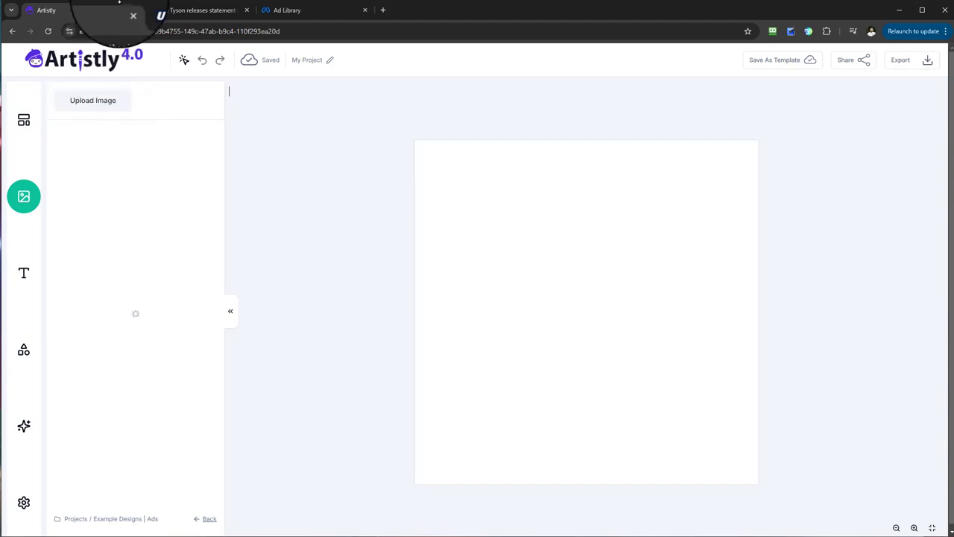
Step: Switch to the UNILAD Tech article and examine its display adverts, dismissing the notification request and the floating video advert
left_click(198, 11)
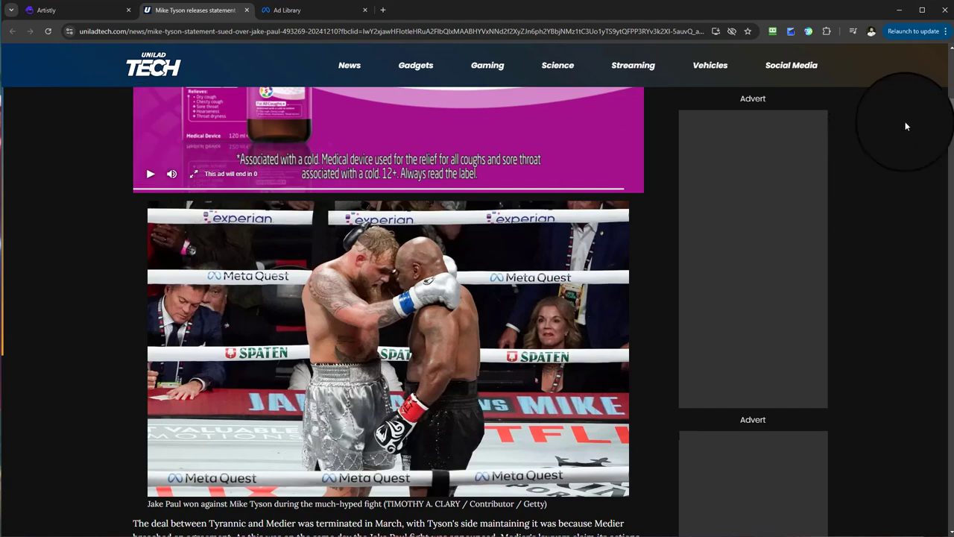
left_click_drag(951, 123, 948, 74)
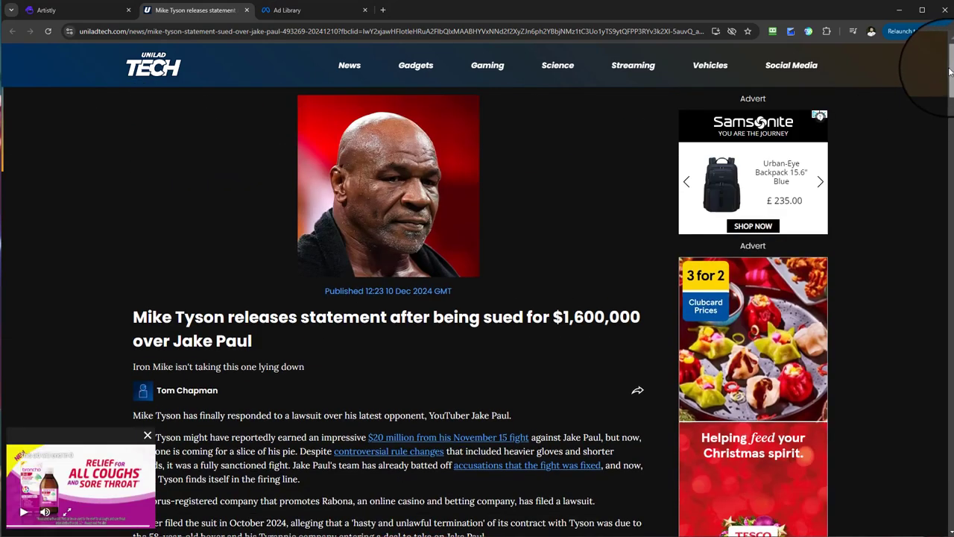
scroll(945, 82, "down", 3)
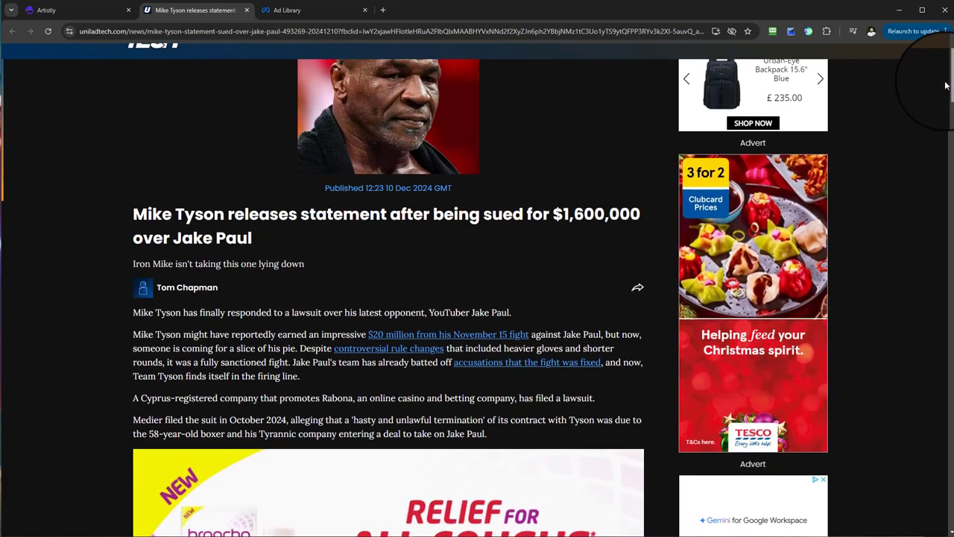
scroll(946, 95, "down", 15)
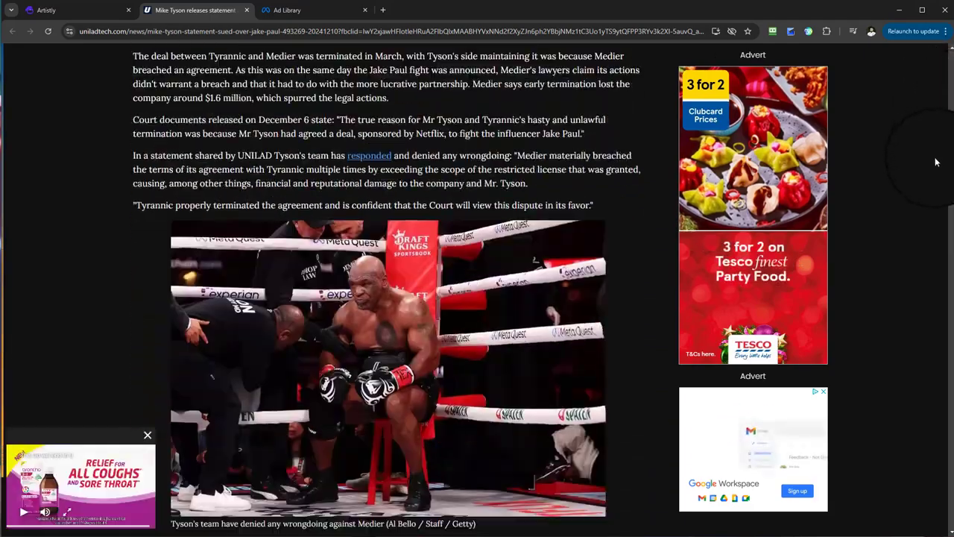
scroll(932, 201, "down", 5)
scroll(932, 160, "up", 15)
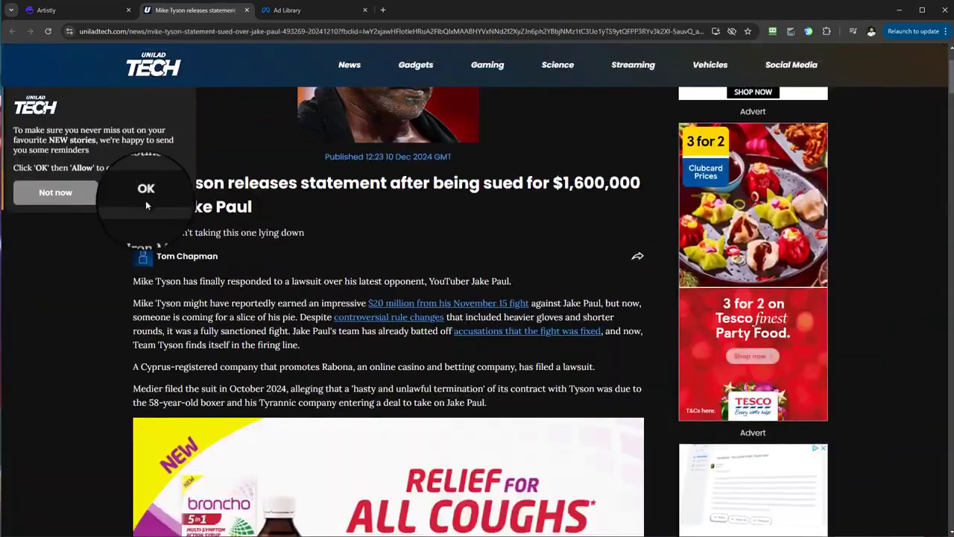
left_click(45, 192)
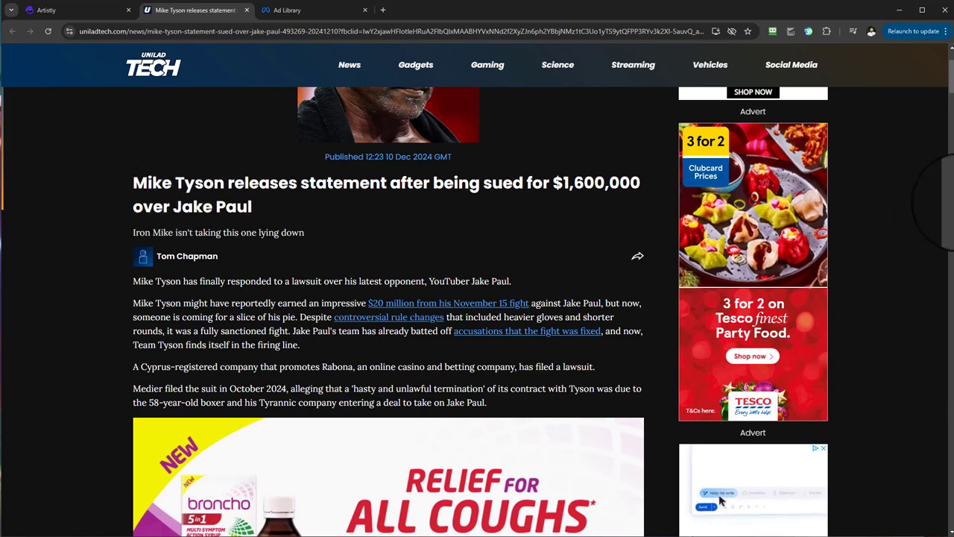
scroll(951, 95, "up", 2)
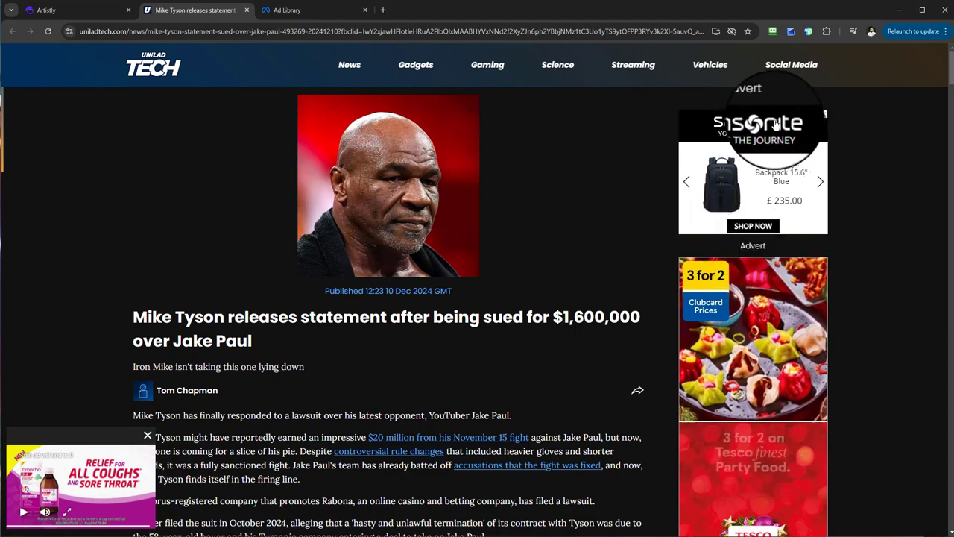
scroll(752, 239, "down", 2)
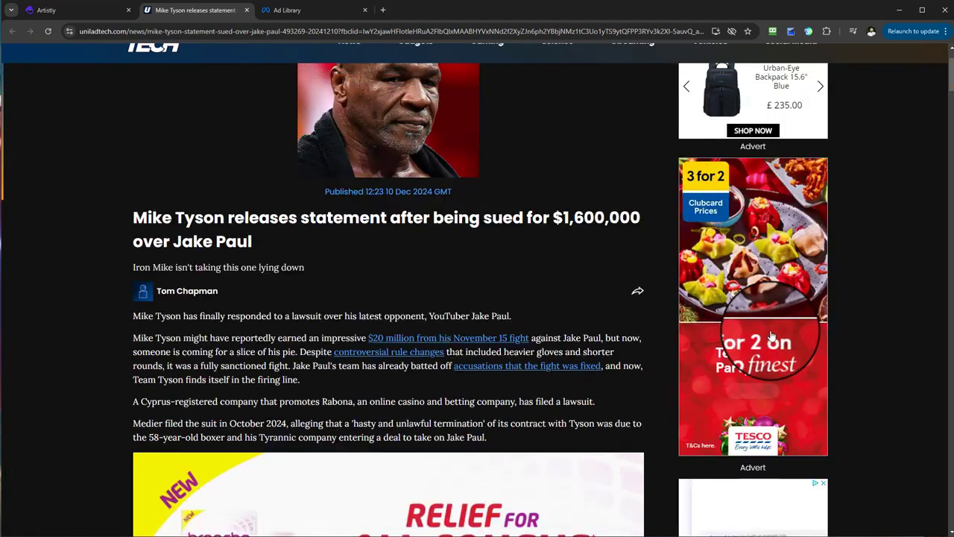
scroll(750, 341, "down", 2)
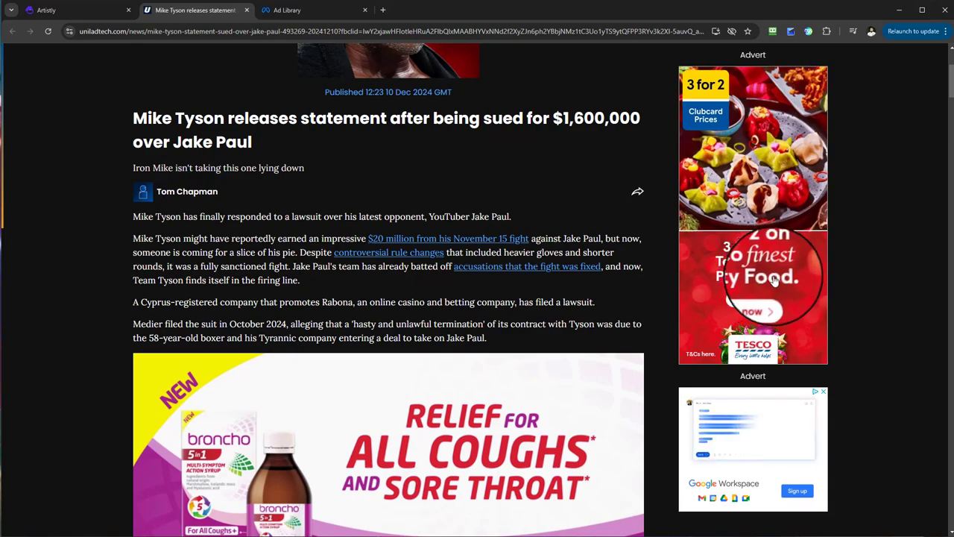
scroll(750, 400, "down", 4)
scroll(776, 421, "down", 4)
scroll(783, 418, "up", 12)
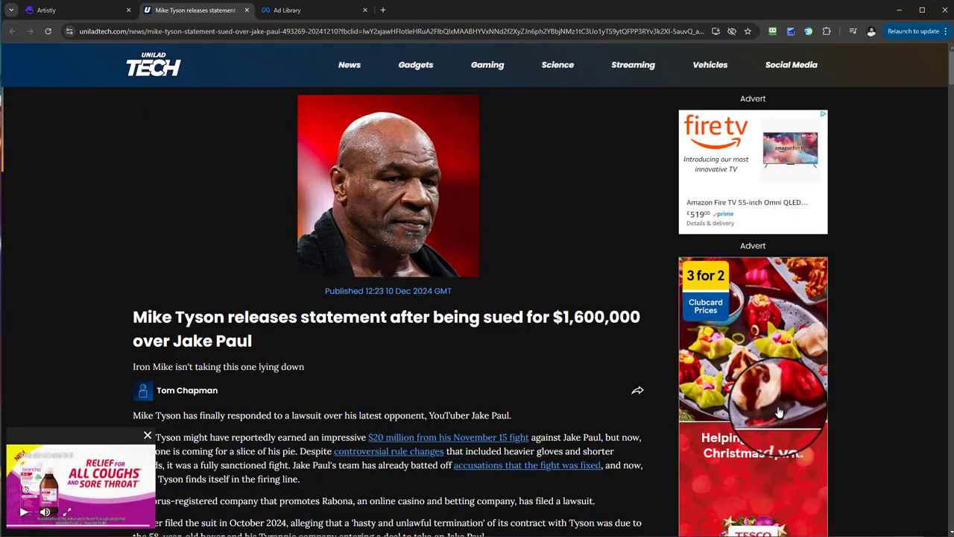
left_click(147, 435)
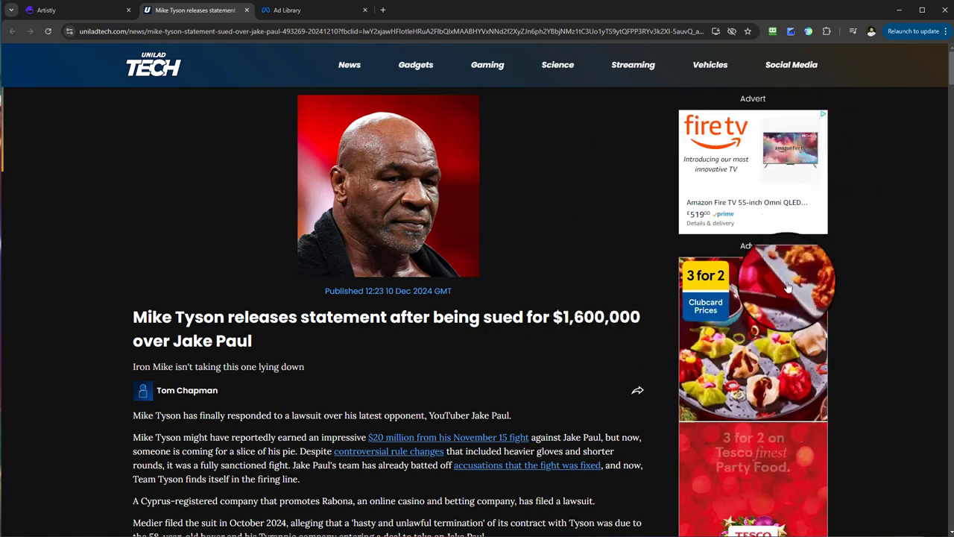
Step: Try to save the Tesco Party Food advert image straight from the article as 1.png
scroll(803, 300, "down", 1)
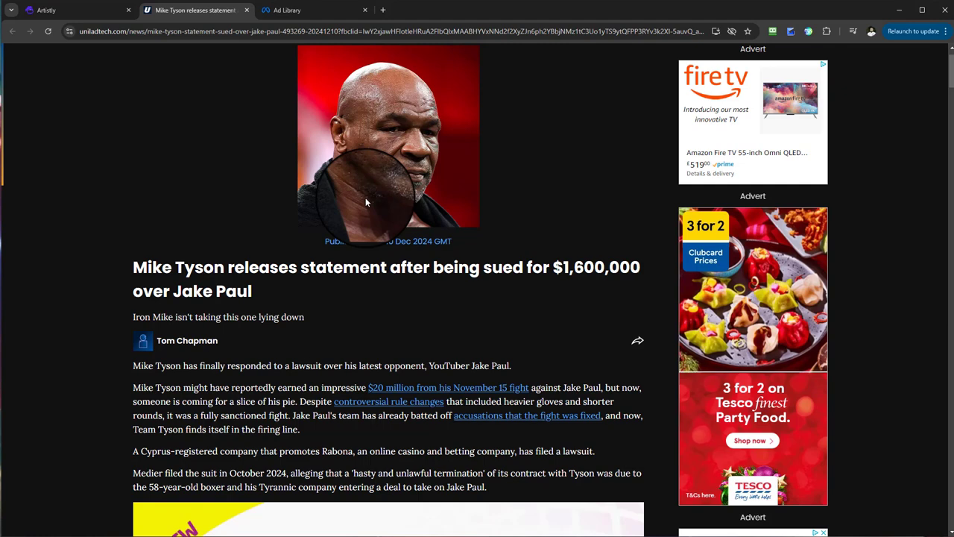
scroll(741, 239, "down", 1)
right_click(742, 232)
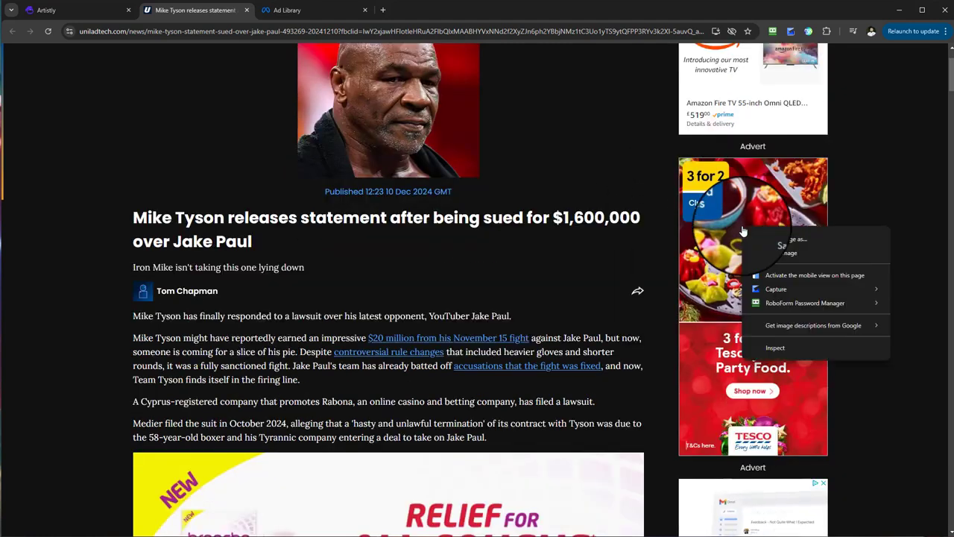
left_click(814, 239)
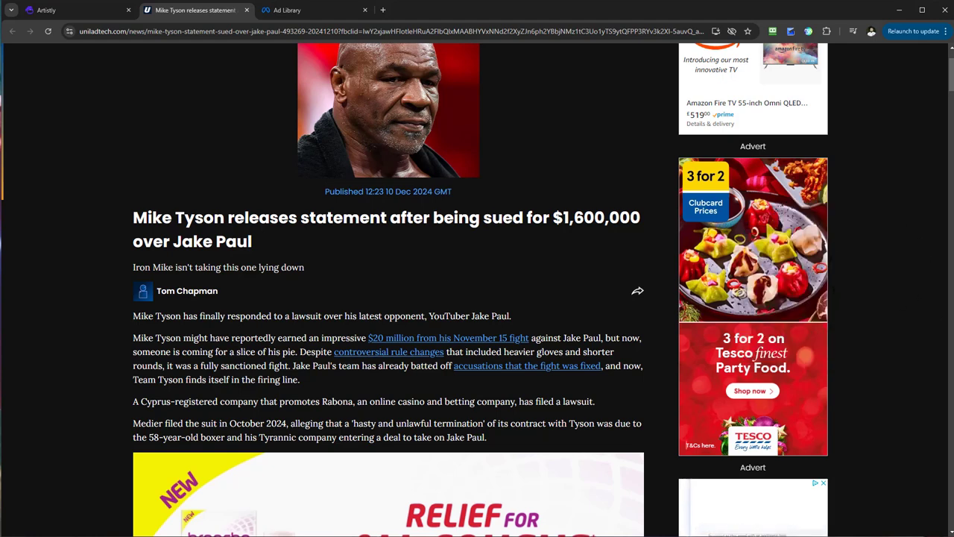
right_click(775, 214)
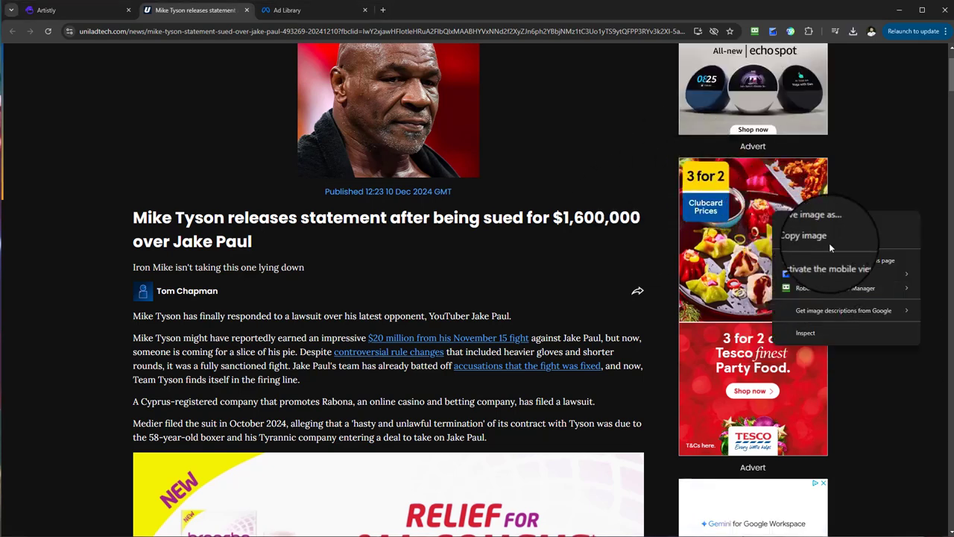
left_click(869, 179)
Step: Take a region screenshot covering the whole Tesco Party Food advert beside the article
scroll(812, 348, "down", 2)
scroll(767, 298, "up", 1)
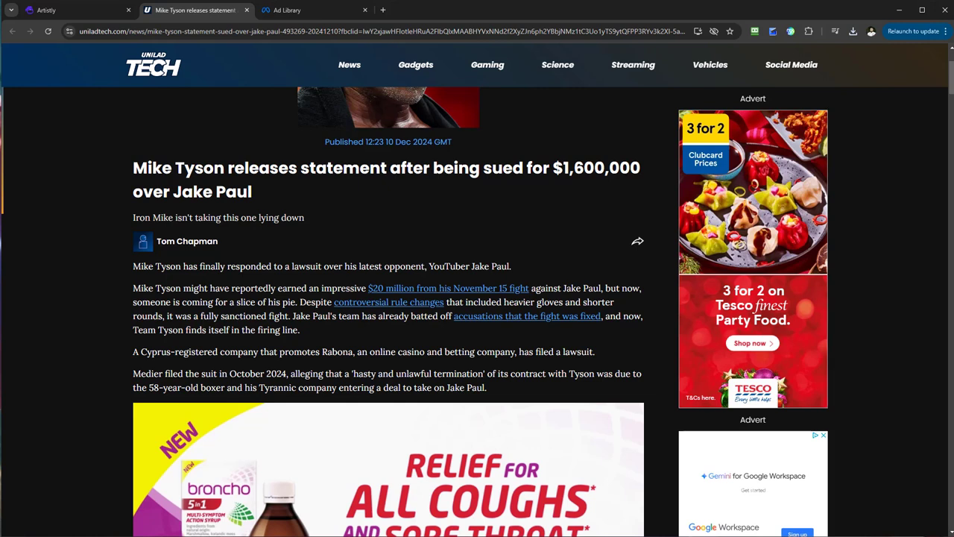
key("Print")
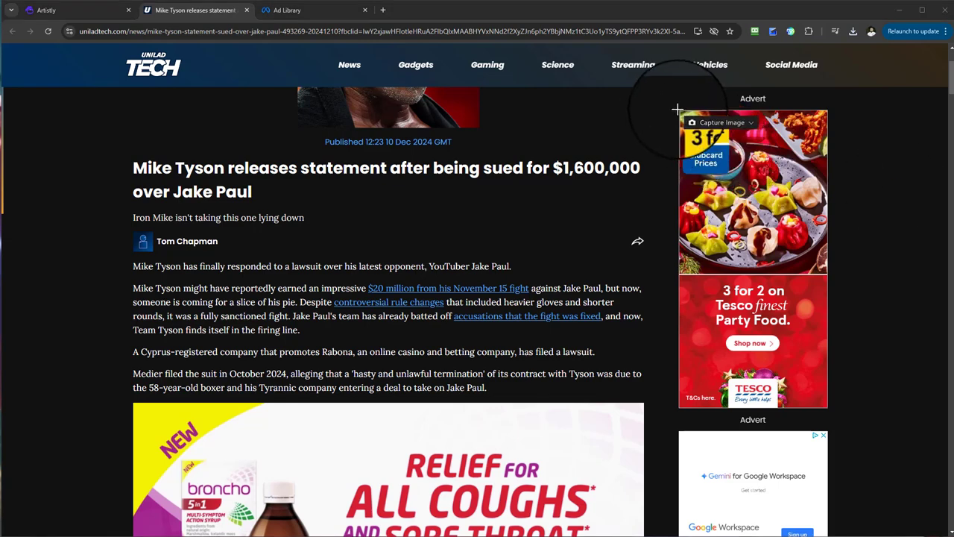
left_click_drag(795, 267, 826, 408)
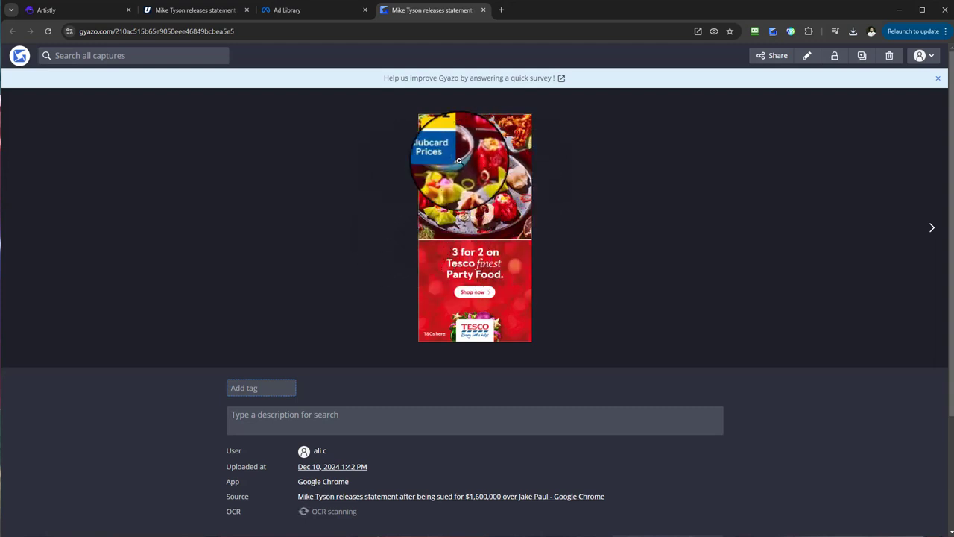
Step: Save the captured Tesco advert from Gyazo as 2.png and open both 1.png and 2.png to compare them
right_click(483, 207)
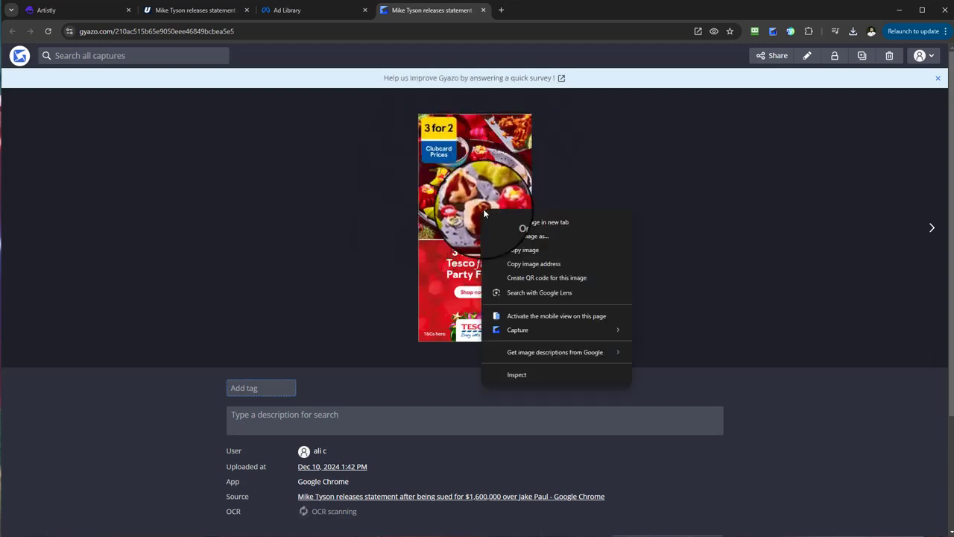
left_click(531, 239)
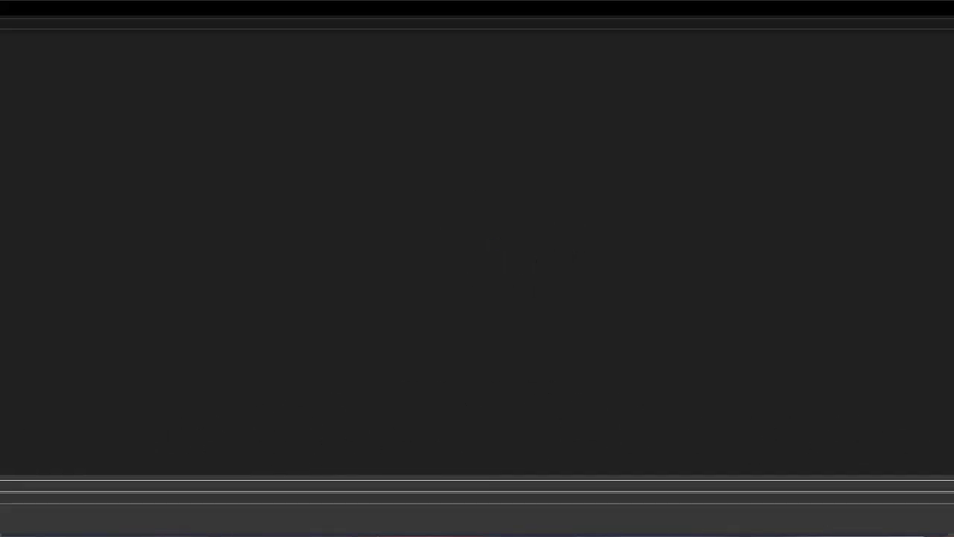
key("Return")
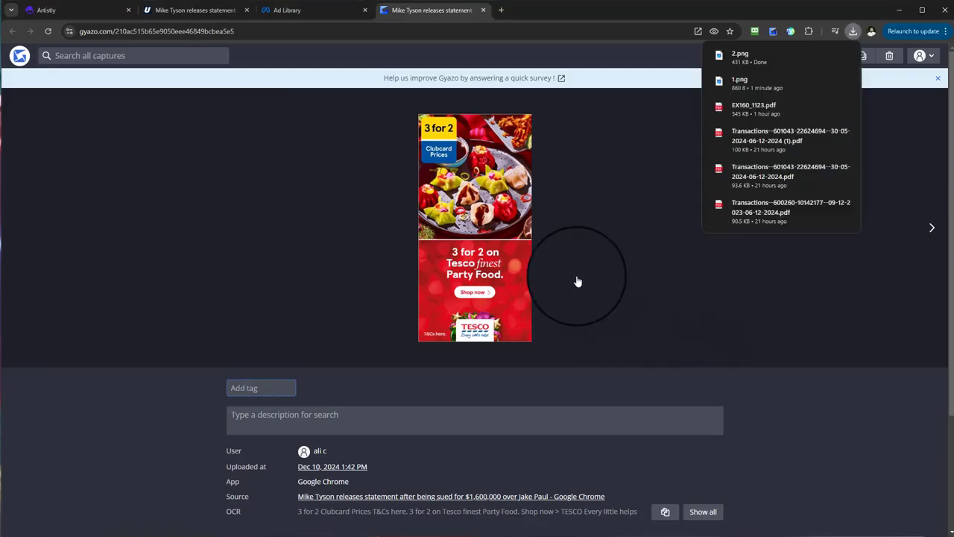
left_click(749, 82)
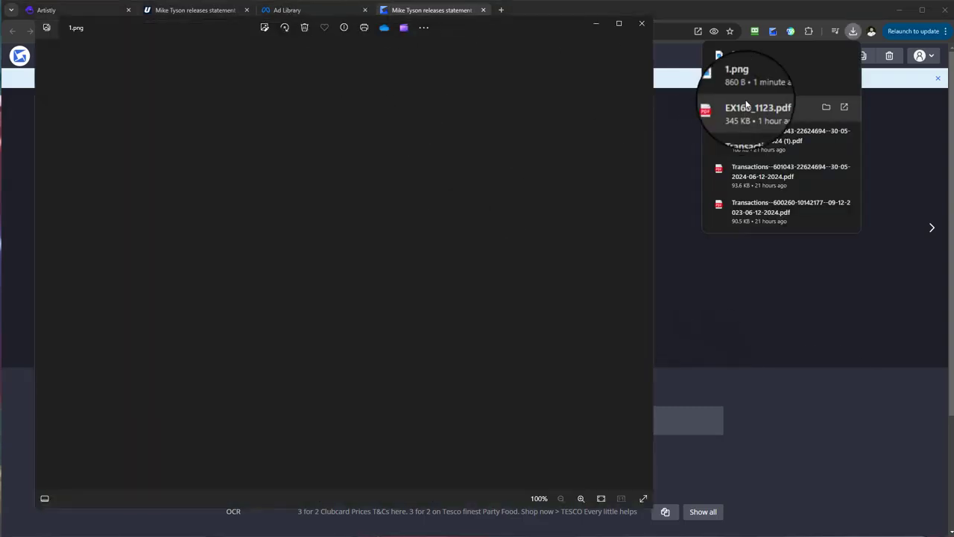
left_click(761, 64)
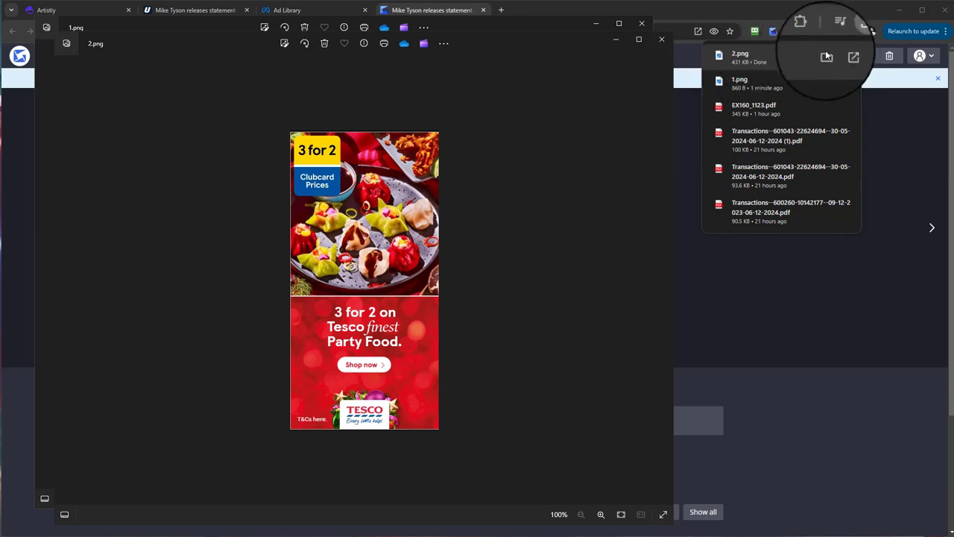
Step: Switch to Artistly and upload the downloaded 2.png into the Example Designs | Ads folder
left_click(87, 8)
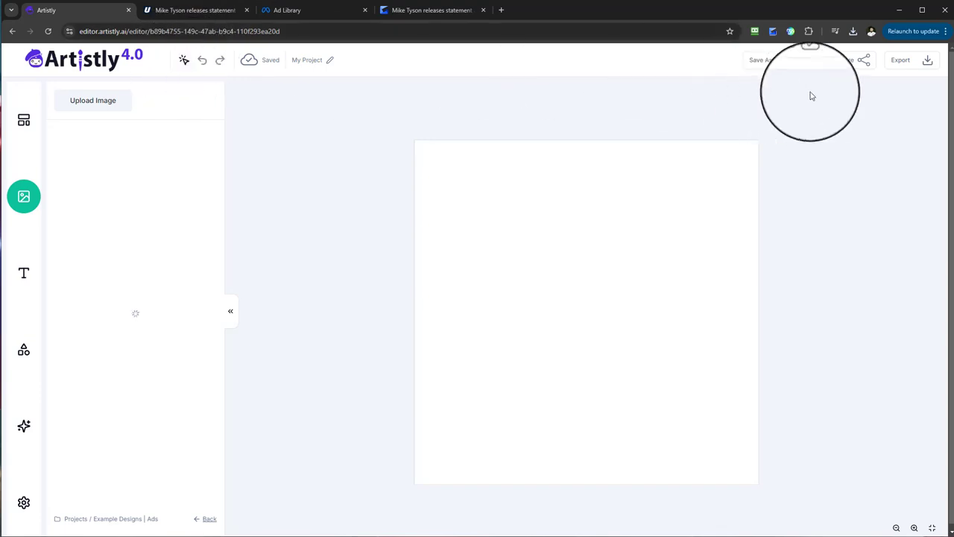
left_click(853, 30)
left_click_drag(749, 74, 102, 100)
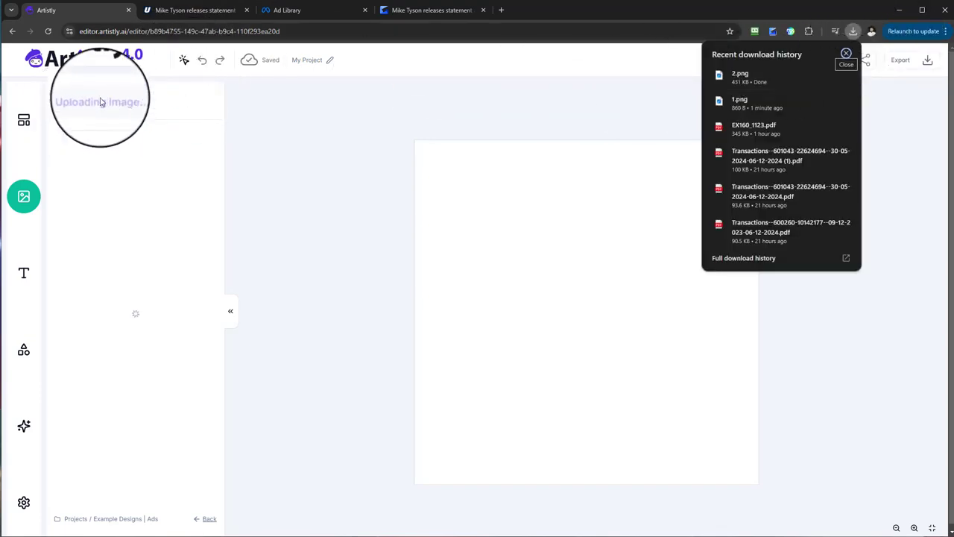
left_click(884, 102)
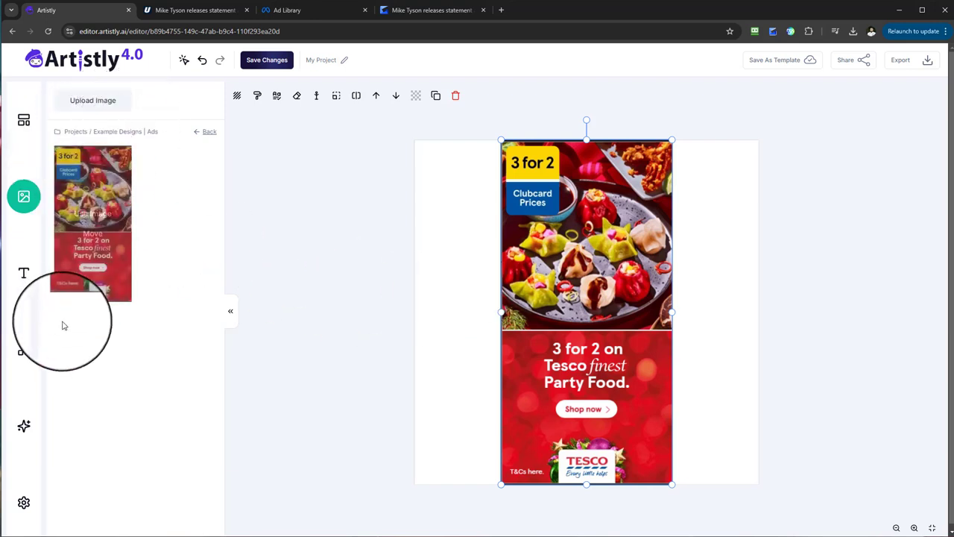
Step: Load the Tesco advert on the canvas into Get Inspired and generate a text description of it
mouse_move(95, 200)
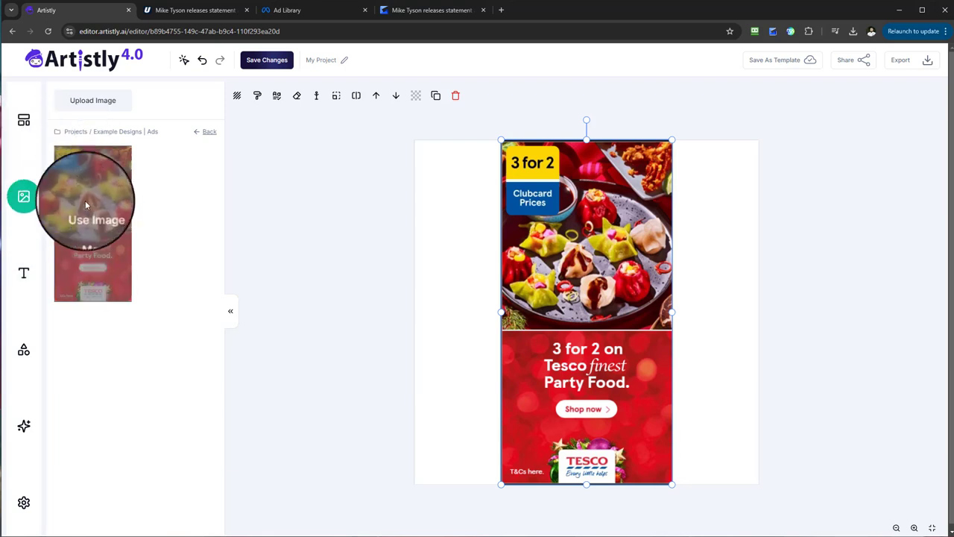
left_click(22, 427)
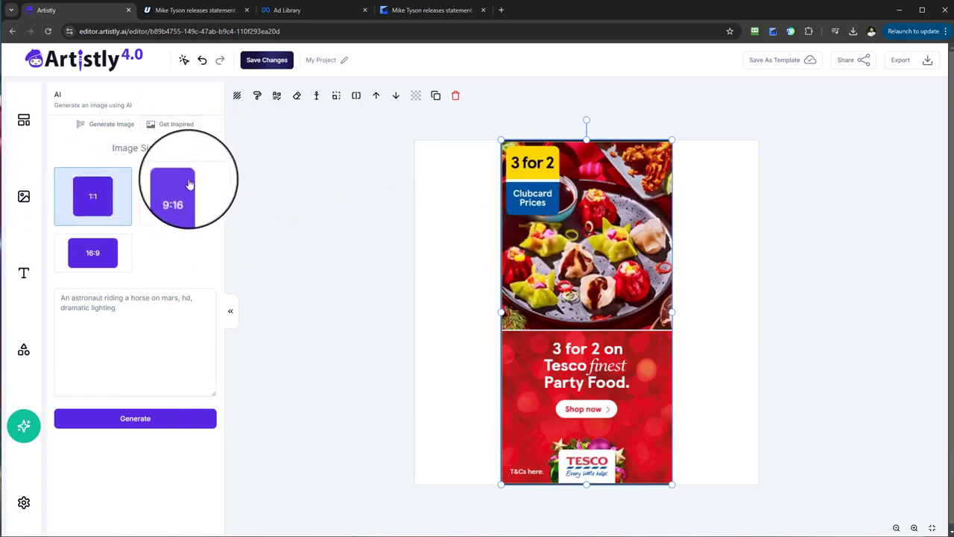
left_click(170, 126)
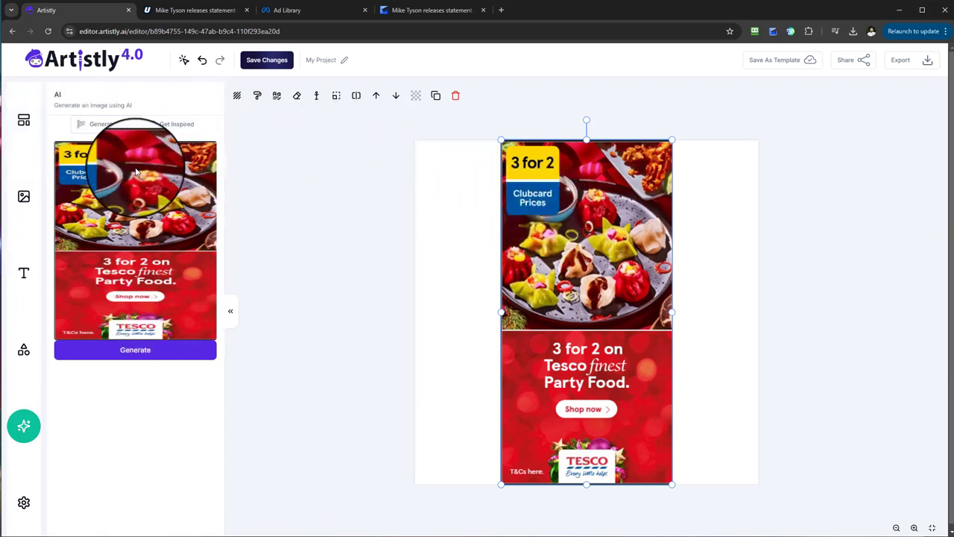
left_click(428, 214)
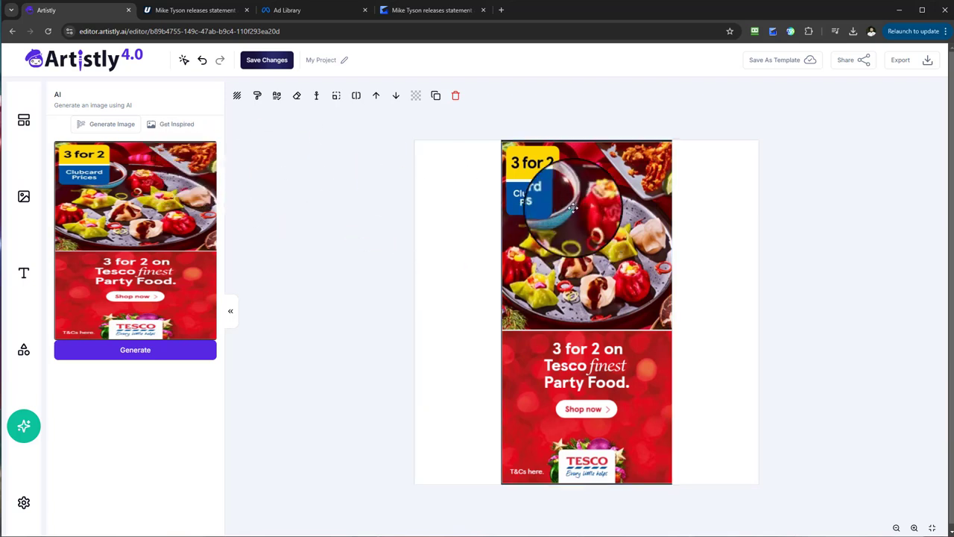
left_click(108, 123)
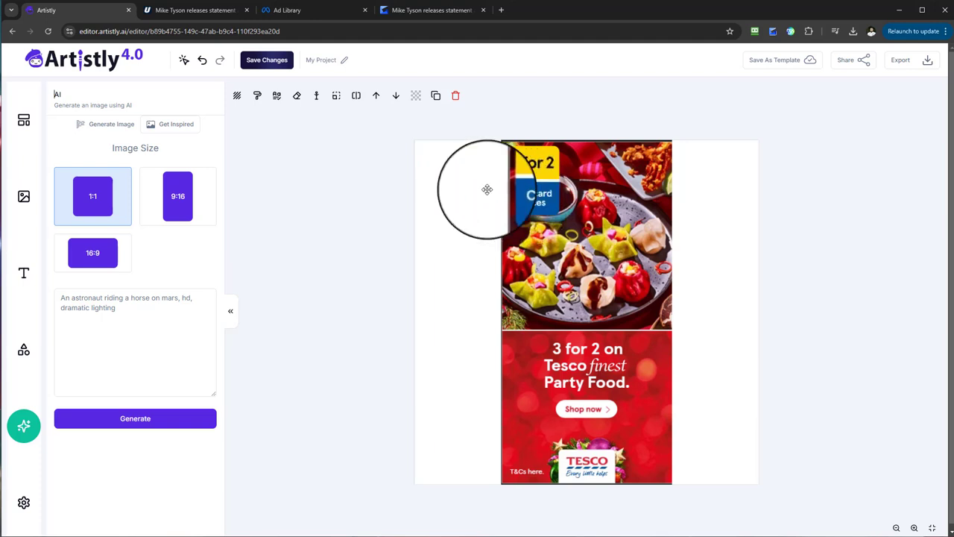
left_click(518, 221)
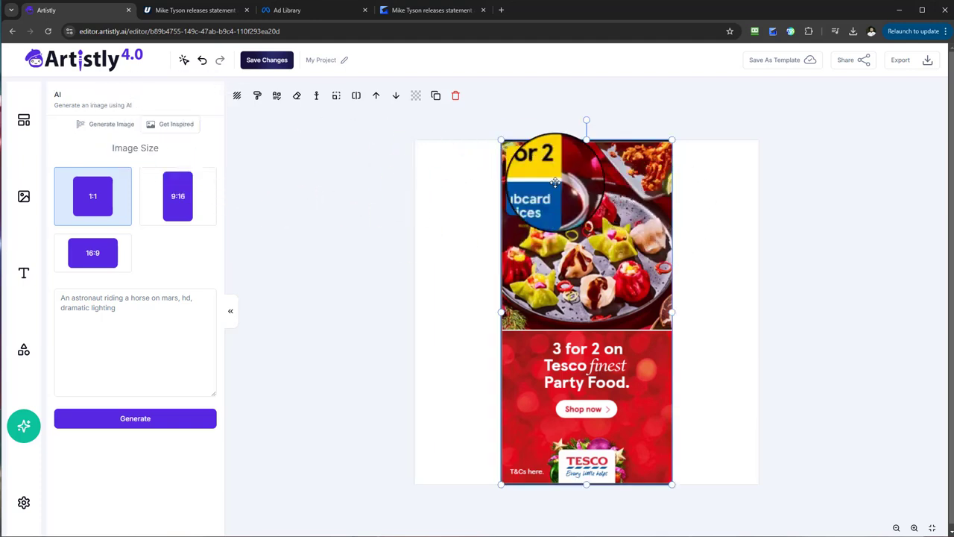
left_click(176, 125)
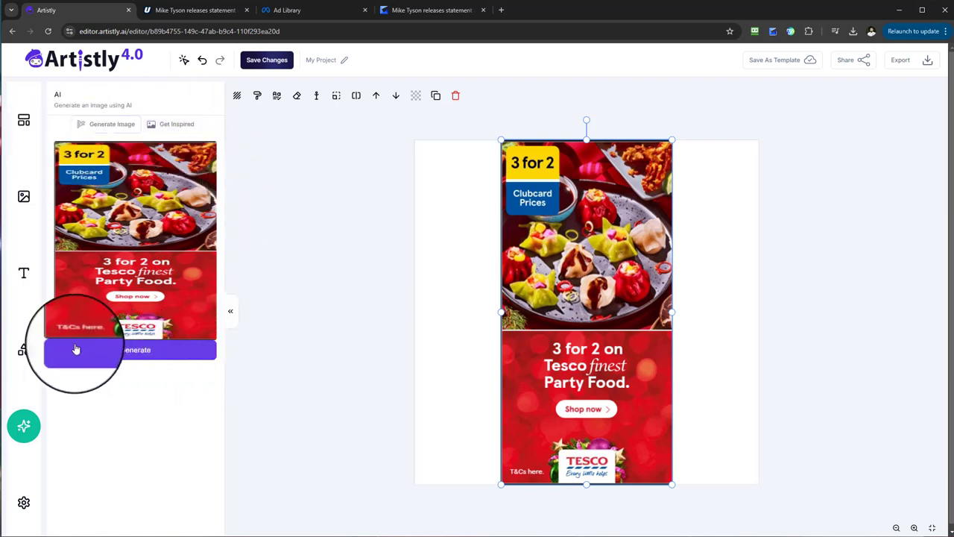
left_click(152, 360)
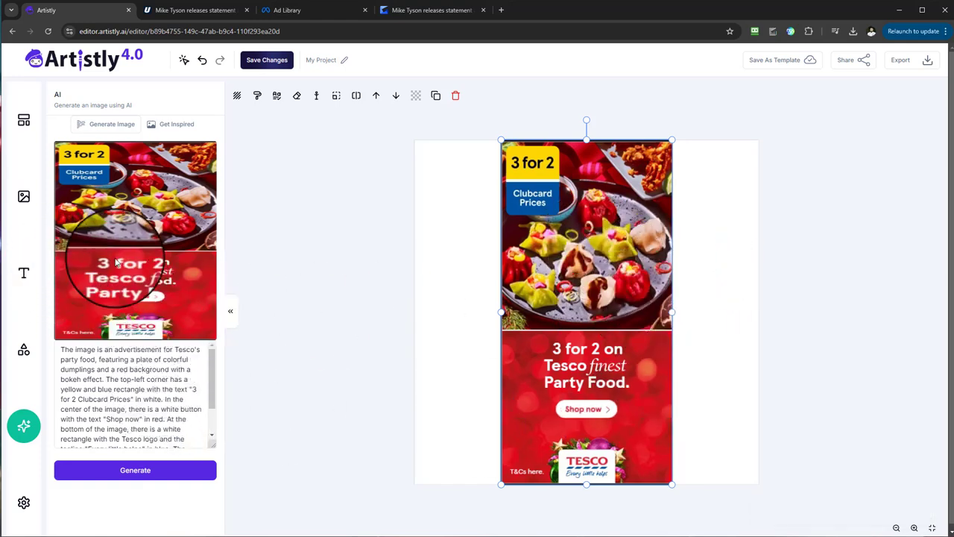
Step: Enlarge the description box and read through the generated text, including the quoted "3 for 2 Clubcard Prices" wording
scroll(155, 269, "down", 1)
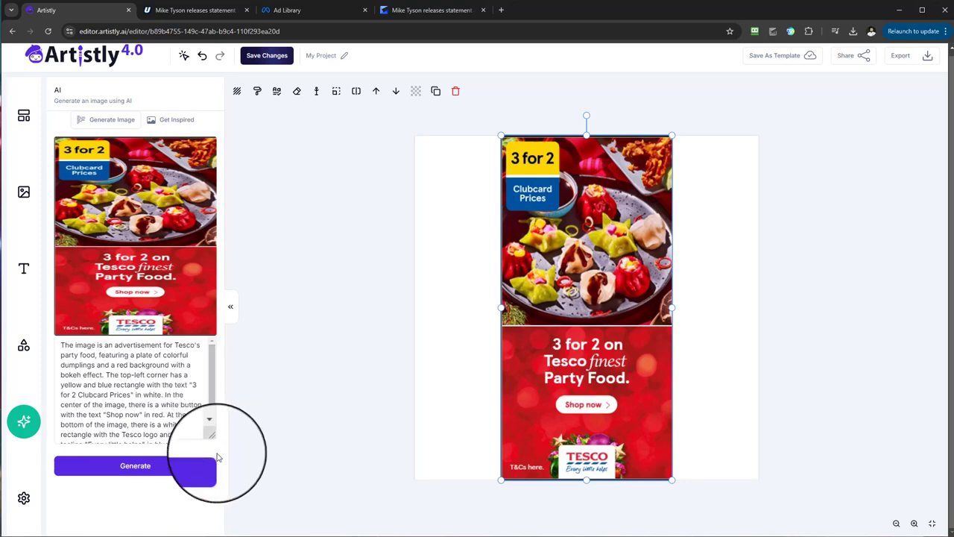
left_click_drag(214, 440, 214, 497)
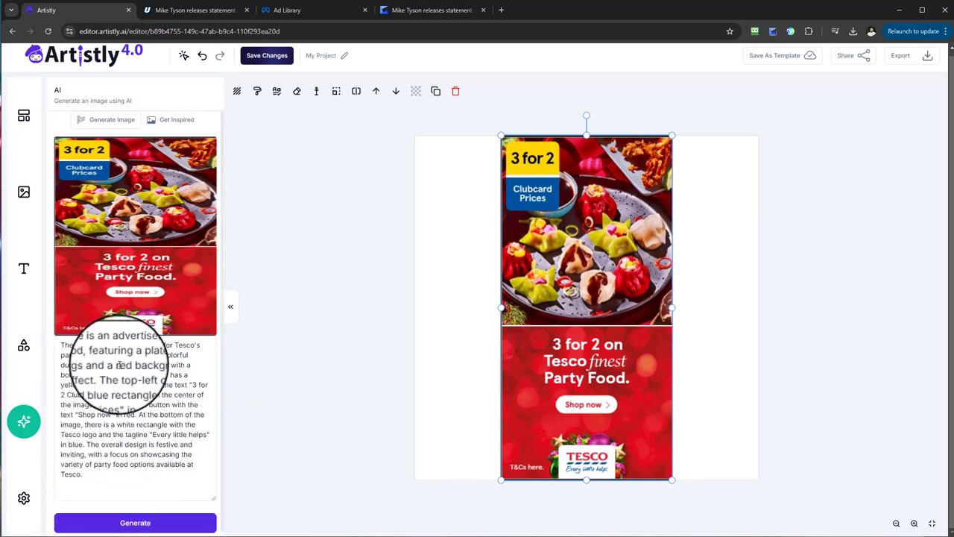
double_click(61, 346)
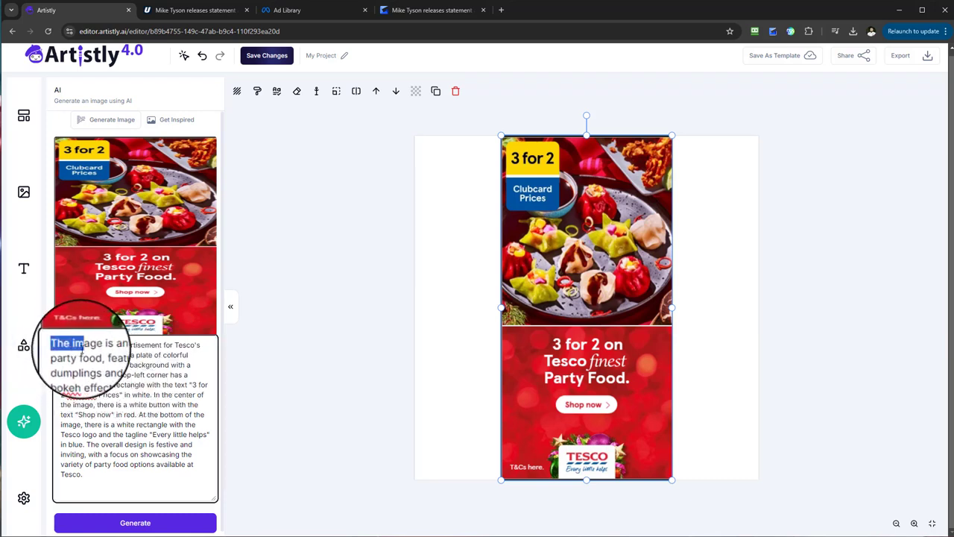
left_click_drag(82, 348, 96, 348)
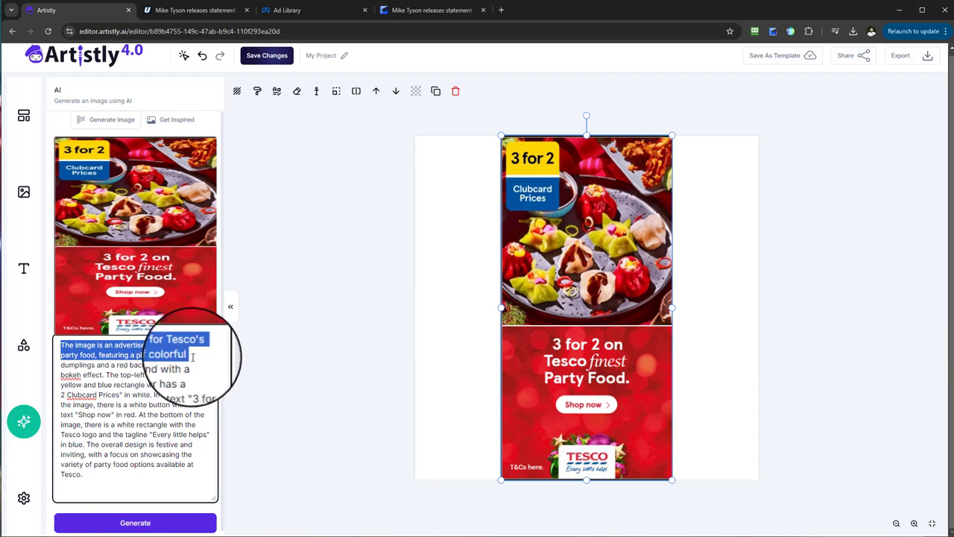
left_click_drag(170, 351, 63, 344)
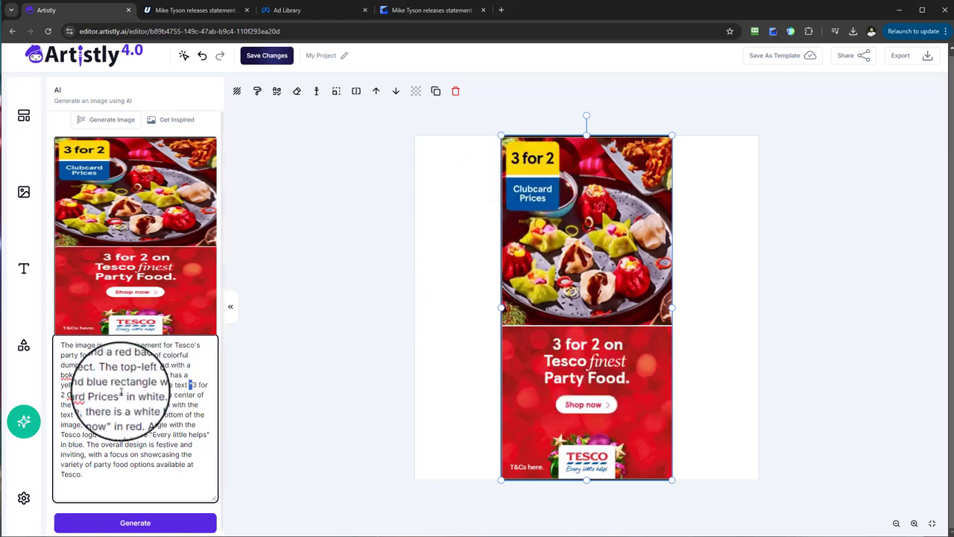
left_click_drag(117, 395, 191, 386)
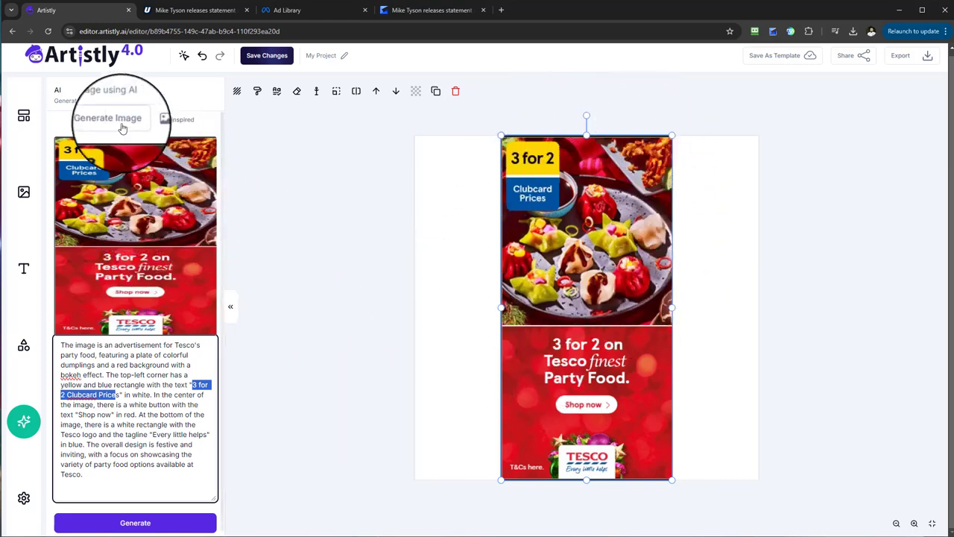
left_click(153, 480)
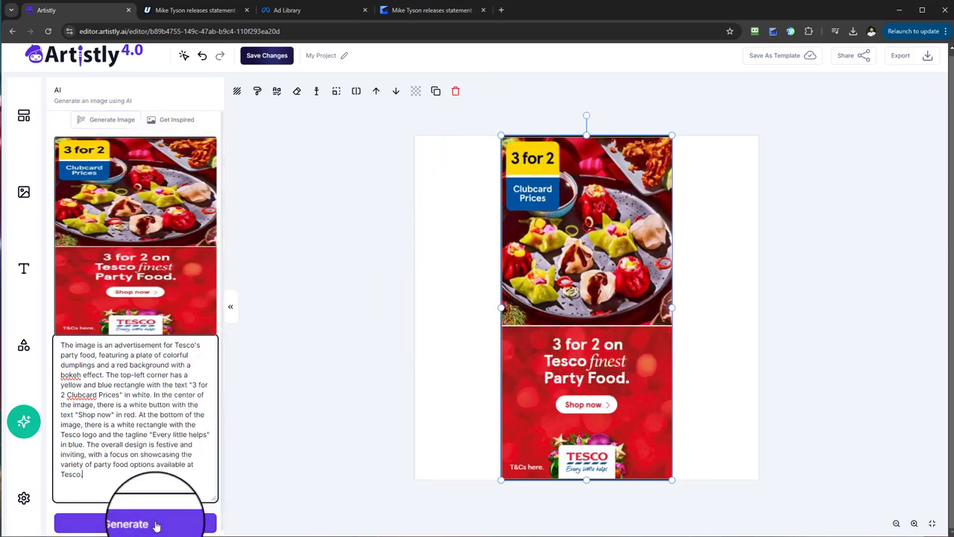
Step: Try to generate a 9:16 image from the advert's description, retry it once, and leave the page
left_click(110, 125)
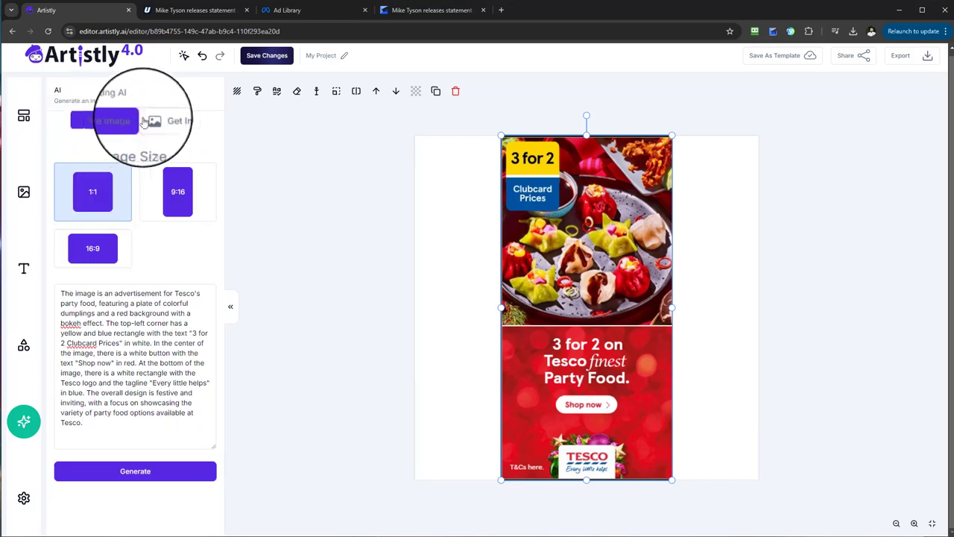
left_click(167, 123)
left_click(113, 121)
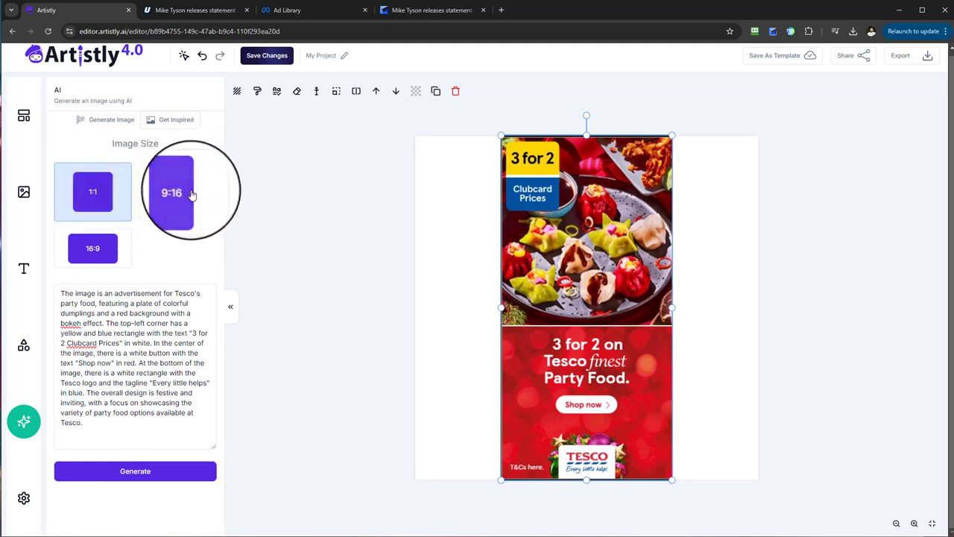
left_click(179, 196)
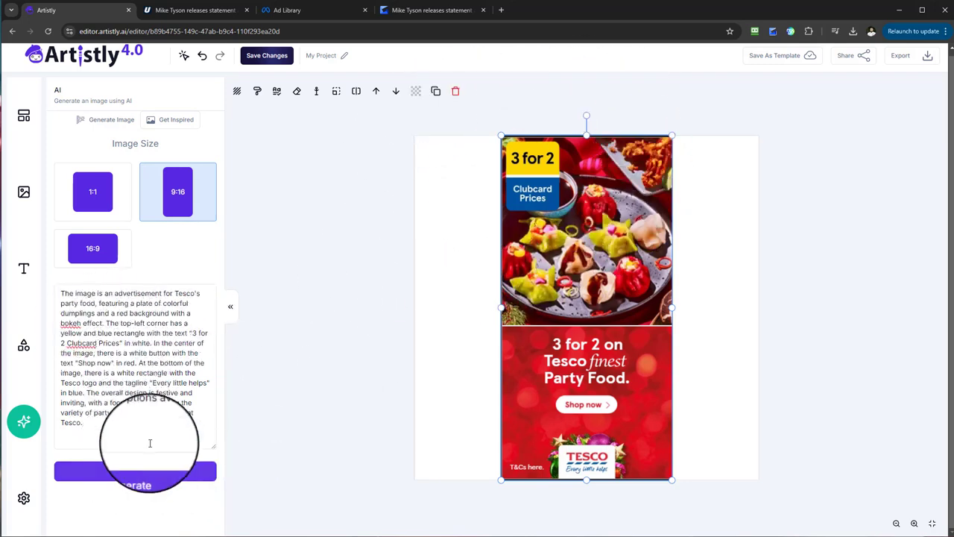
left_click(148, 475)
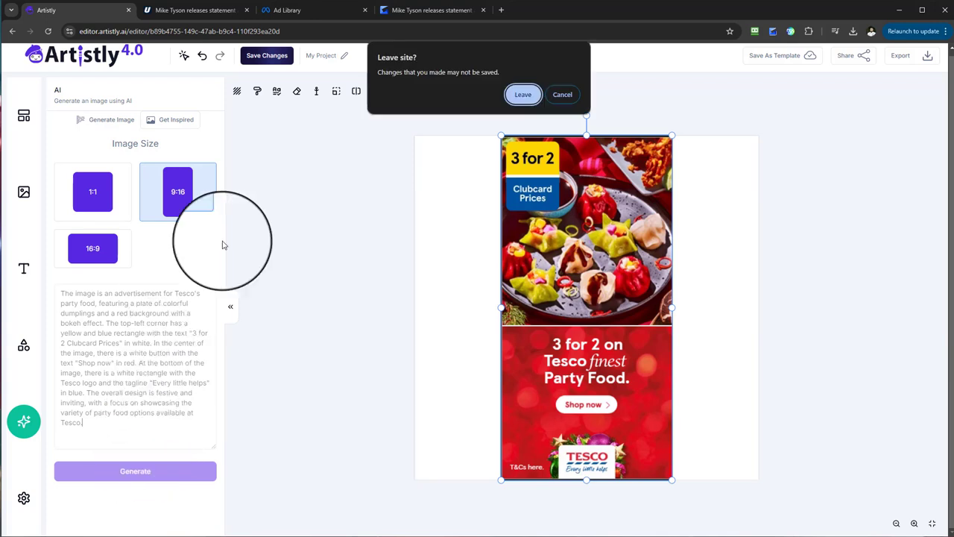
left_click(557, 94)
left_click(169, 473)
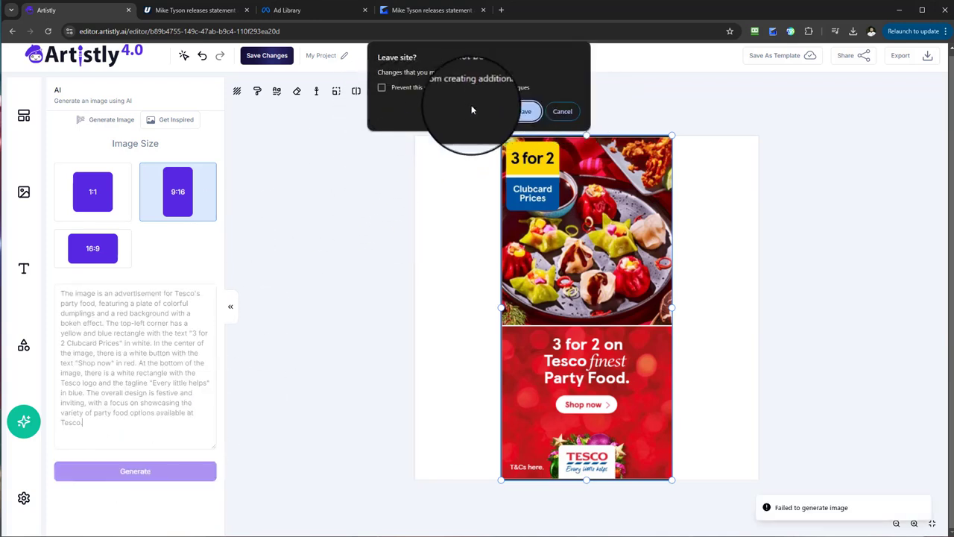
left_click(518, 112)
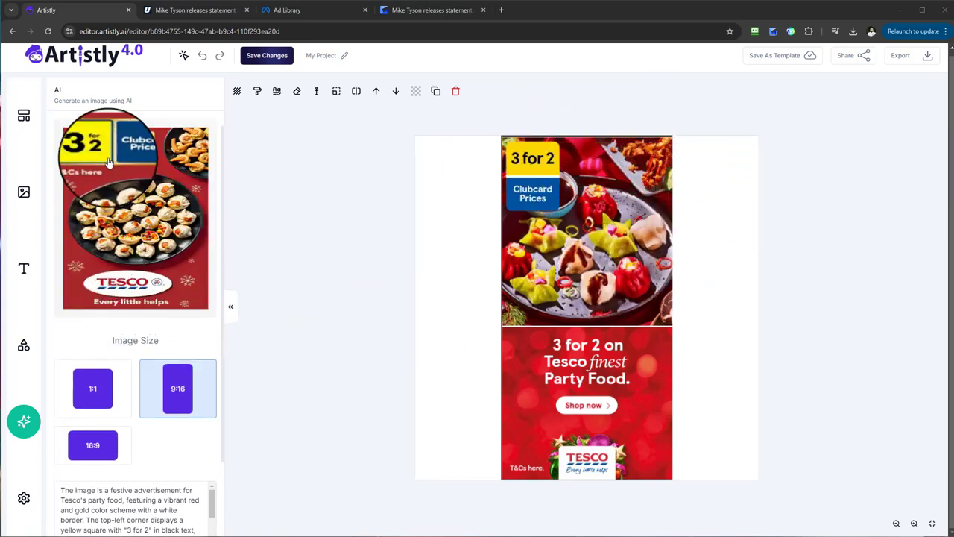
Step: Add the generated Tesco image to the canvas and arrange it side by side with the original advert
left_click(162, 230)
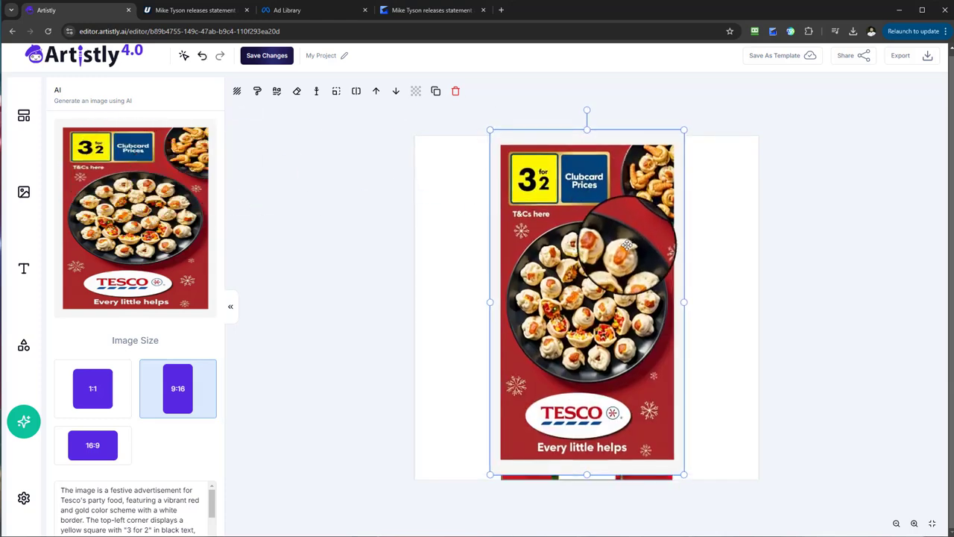
left_click_drag(627, 245, 777, 255)
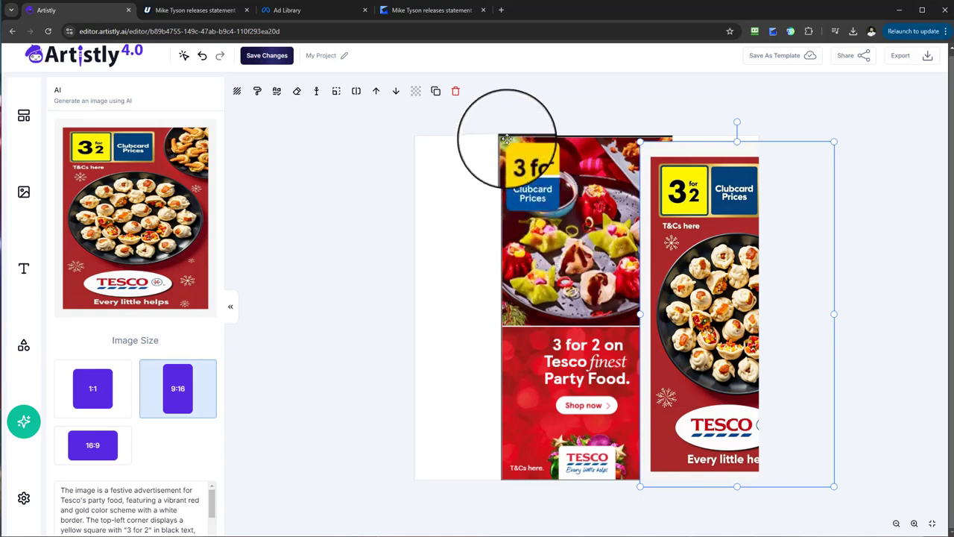
left_click_drag(520, 140, 463, 175)
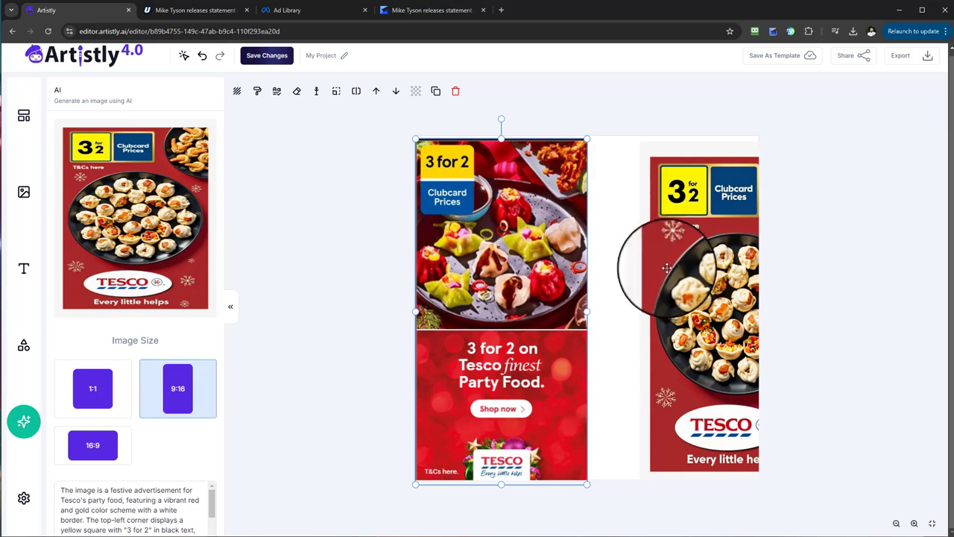
left_click_drag(666, 264, 642, 257)
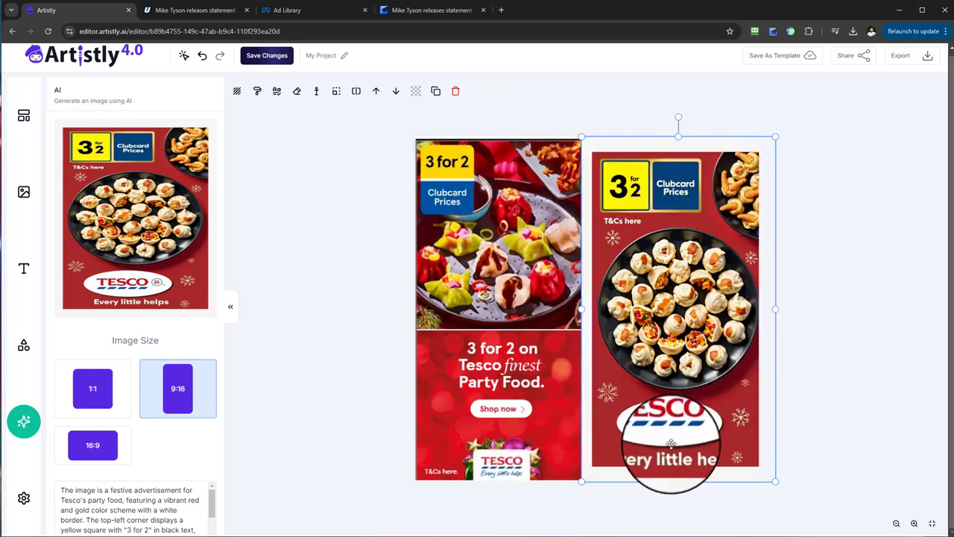
mouse_move(645, 384)
left_mouse_down()
mouse_move(666, 375)
mouse_move(593, 381)
mouse_move(658, 381)
mouse_move(645, 380)
left_mouse_up()
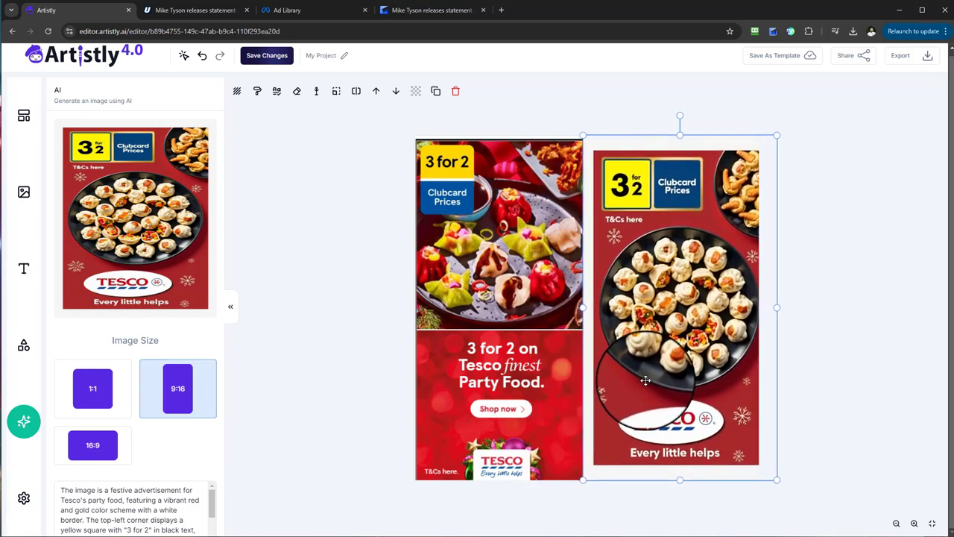
Step: Delete the original Tesco advert from the canvas and move the generated image to the centre
scroll(139, 394, "down", 5)
scroll(153, 399, "down", 3)
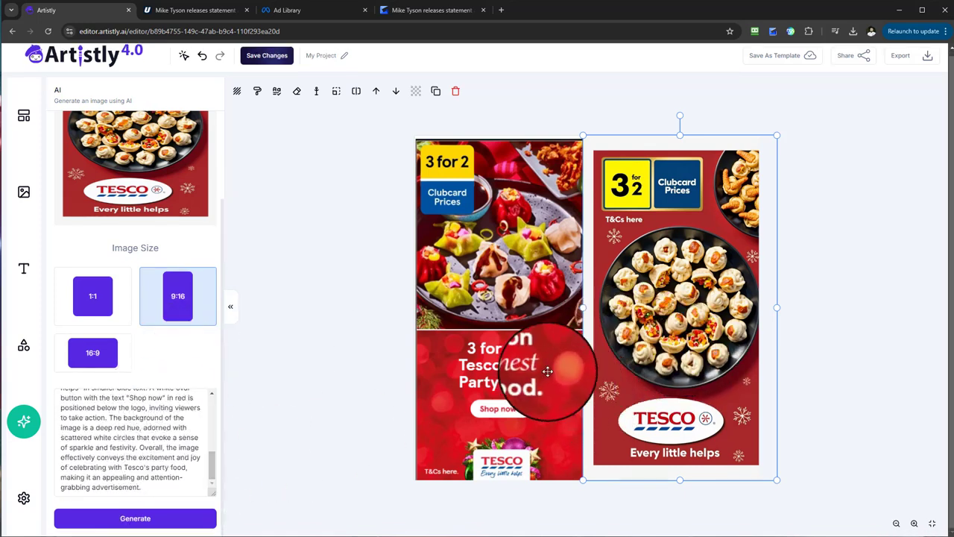
left_click(552, 351)
key("Delete")
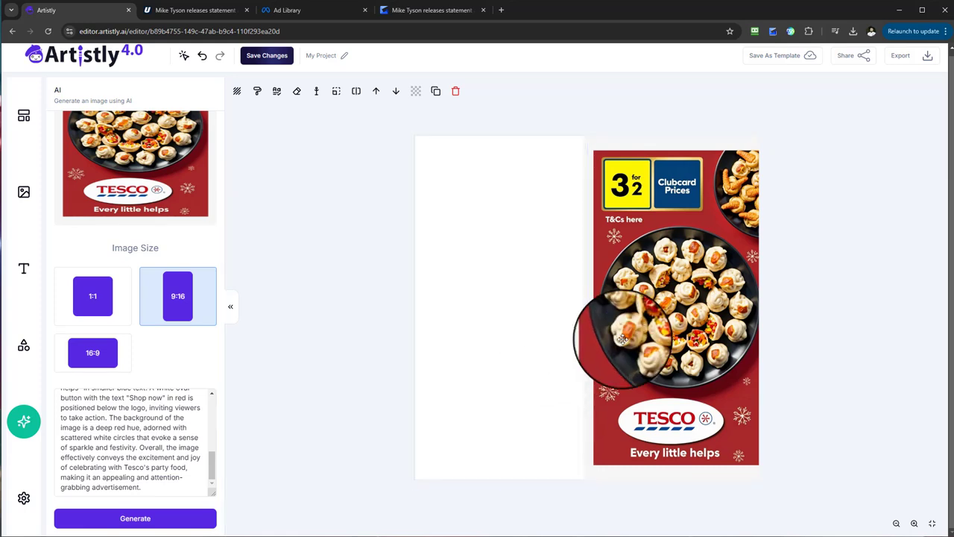
left_click(649, 299)
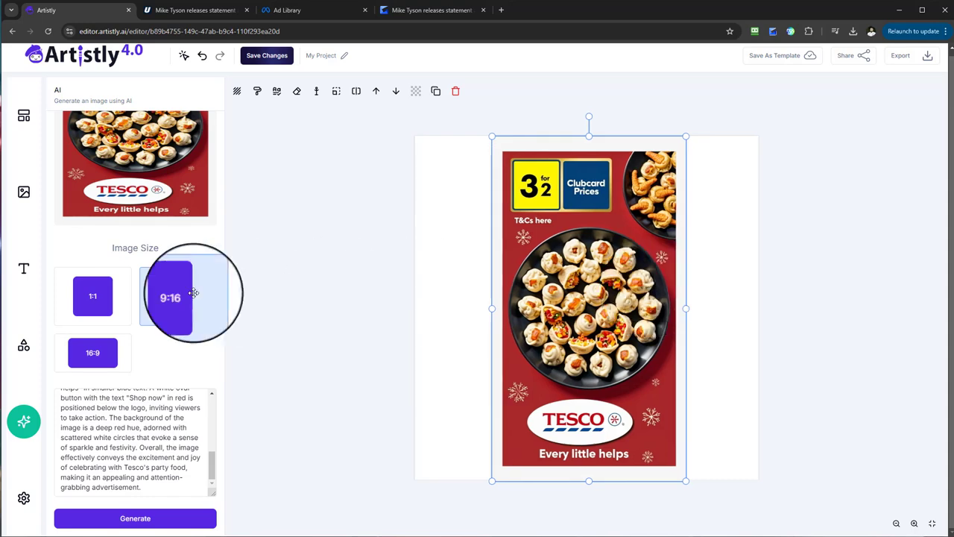
Step: Replace the quoted logo text TESCO with PAULS in the image prompt and generate a new 9:16 image
scroll(179, 339, "up", 3)
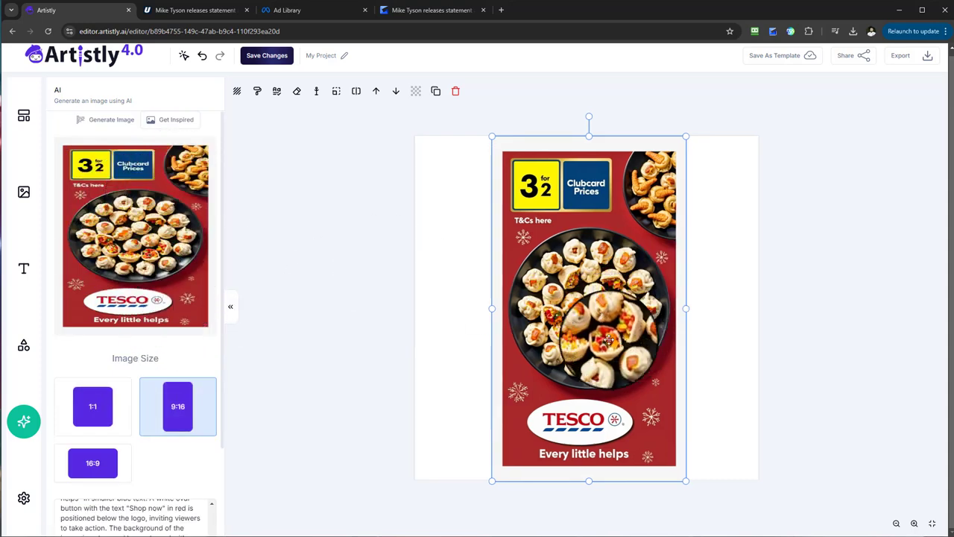
scroll(152, 366, "down", 2)
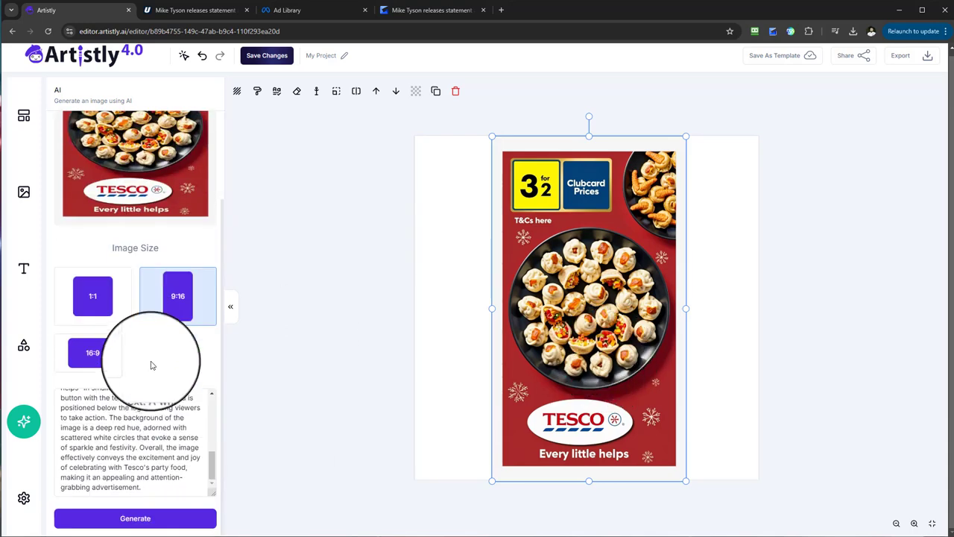
double_click(147, 468)
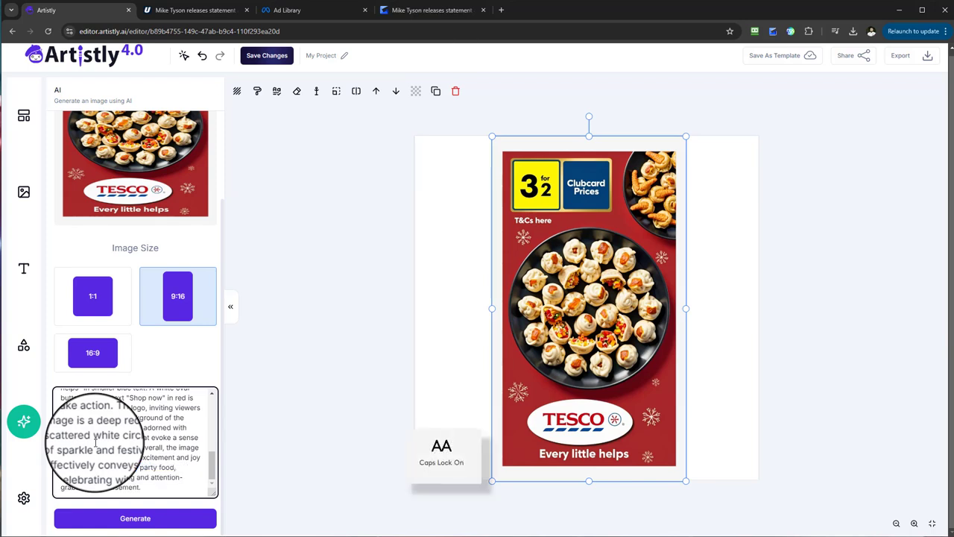
key("Caps_Lock")
scroll(96, 443, "up", 2)
left_click_drag(182, 457, 157, 457)
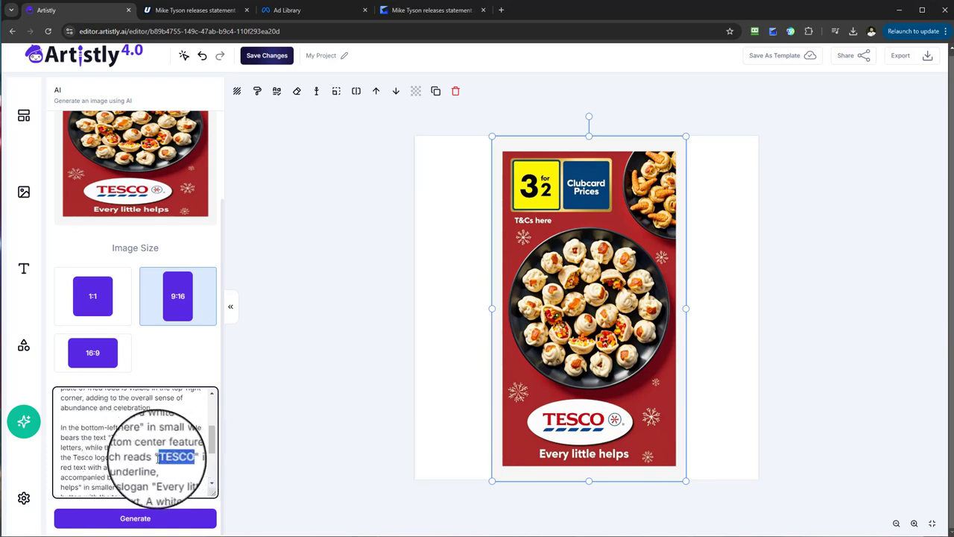
key("Caps_Lock")
type("PAULS")
scroll(157, 457, "up", 8)
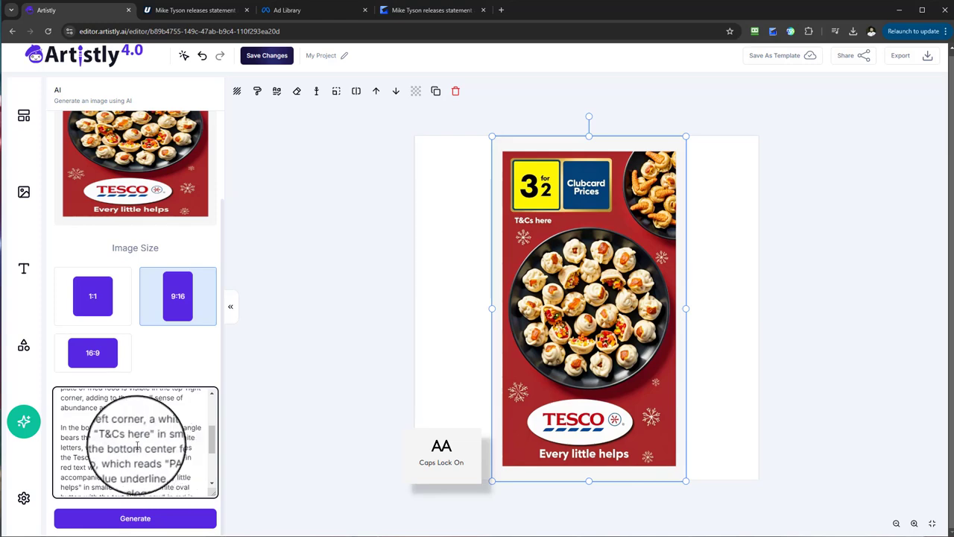
left_click(165, 520)
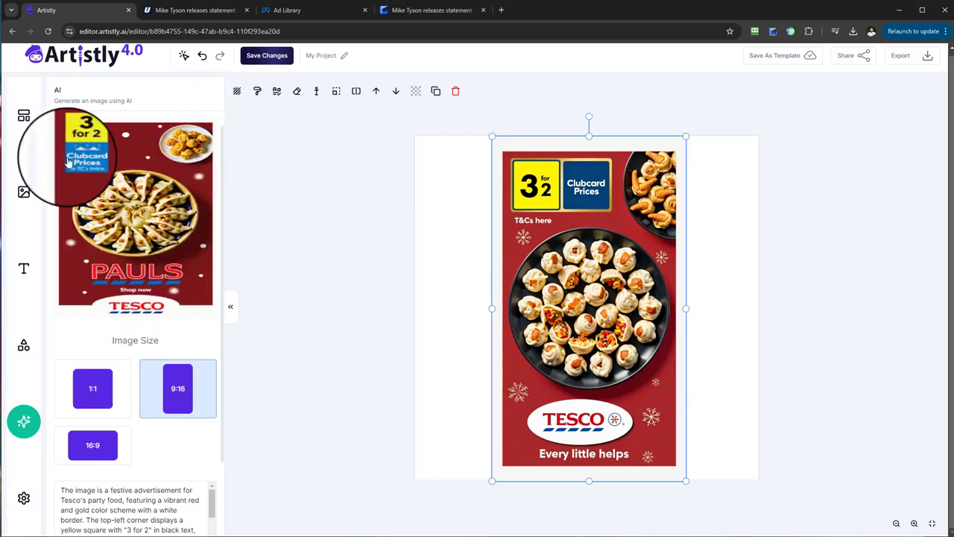
Step: Add the generated PAULS image to the canvas and arrange it side by side with the generated Tesco image
left_click(134, 164)
left_click_drag(586, 266, 600, 252)
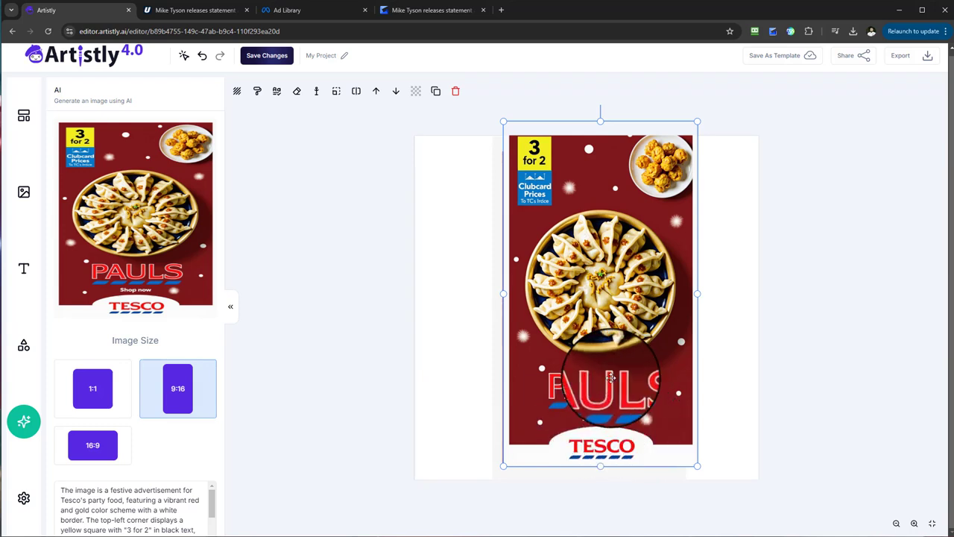
left_click_drag(610, 378, 602, 378)
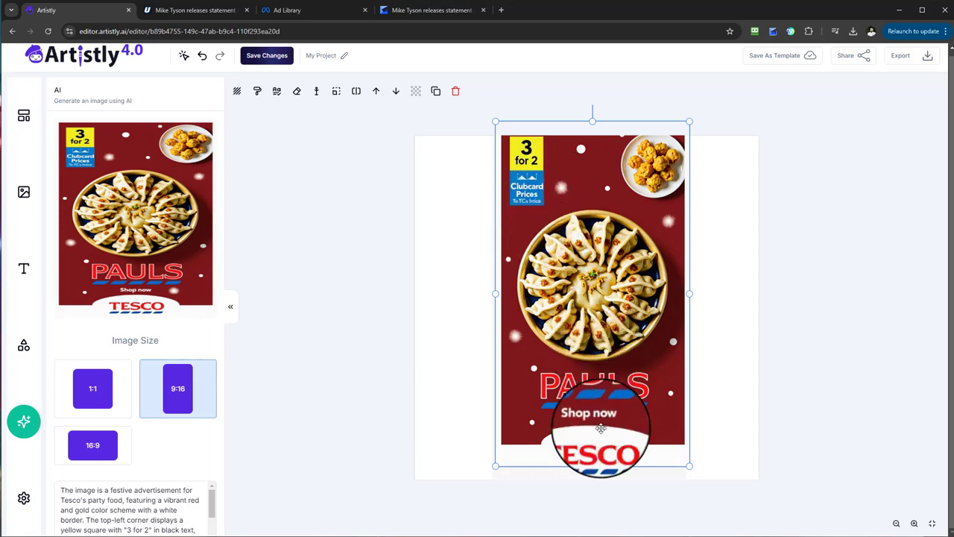
left_click_drag(612, 433, 672, 430)
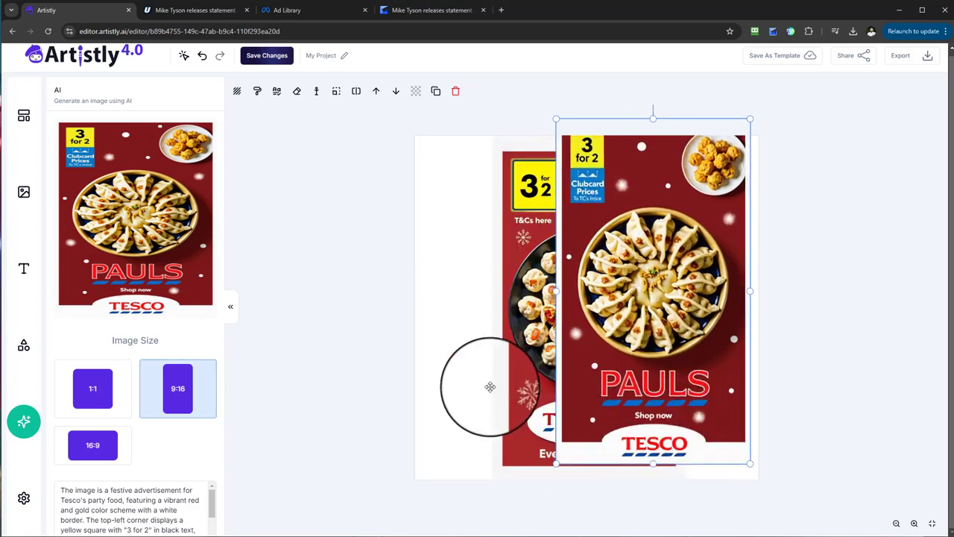
left_click_drag(490, 387, 448, 383)
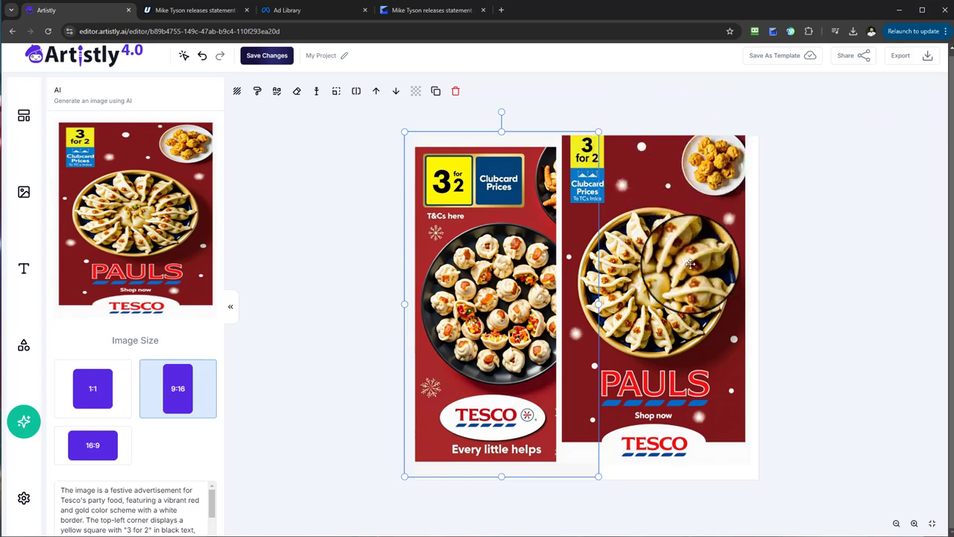
left_click_drag(626, 302, 650, 305)
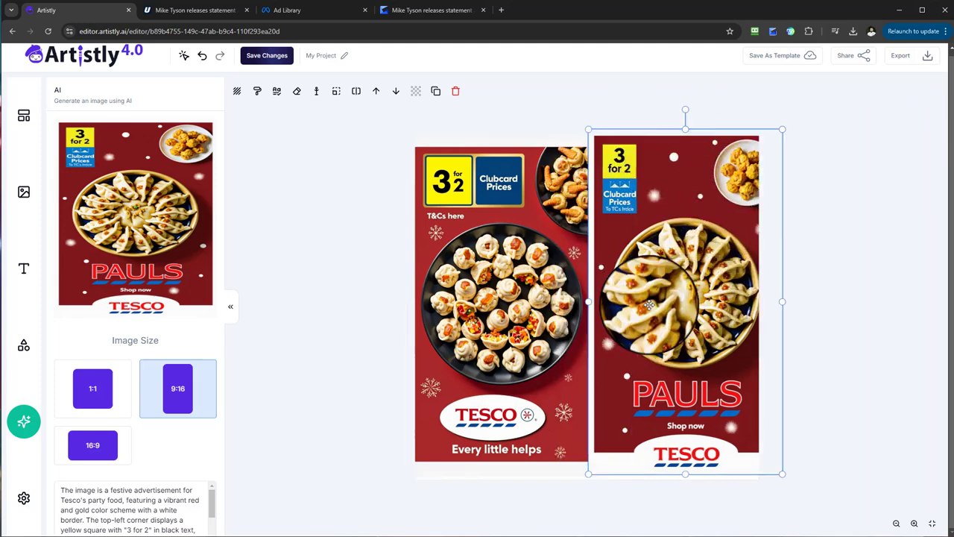
left_click_drag(599, 335, 626, 341)
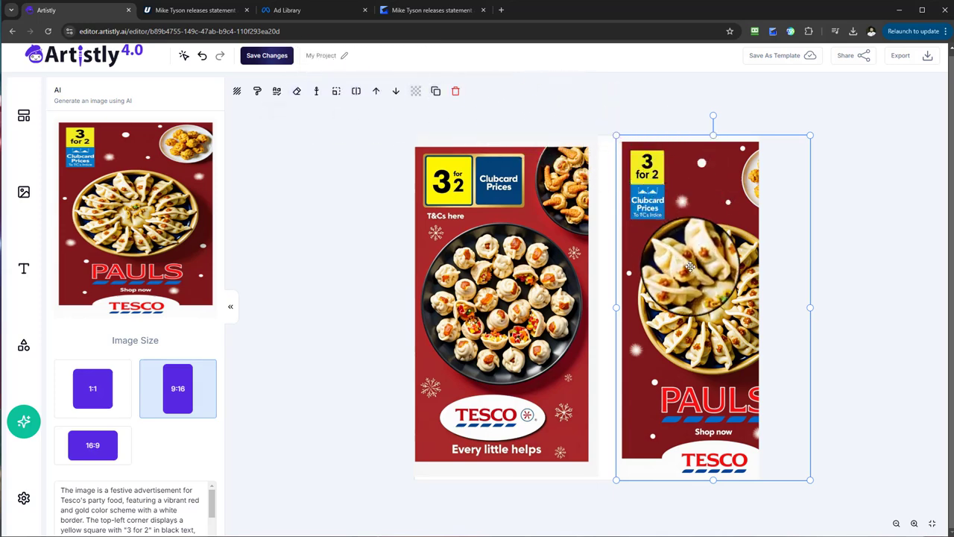
left_click_drag(691, 266, 626, 267)
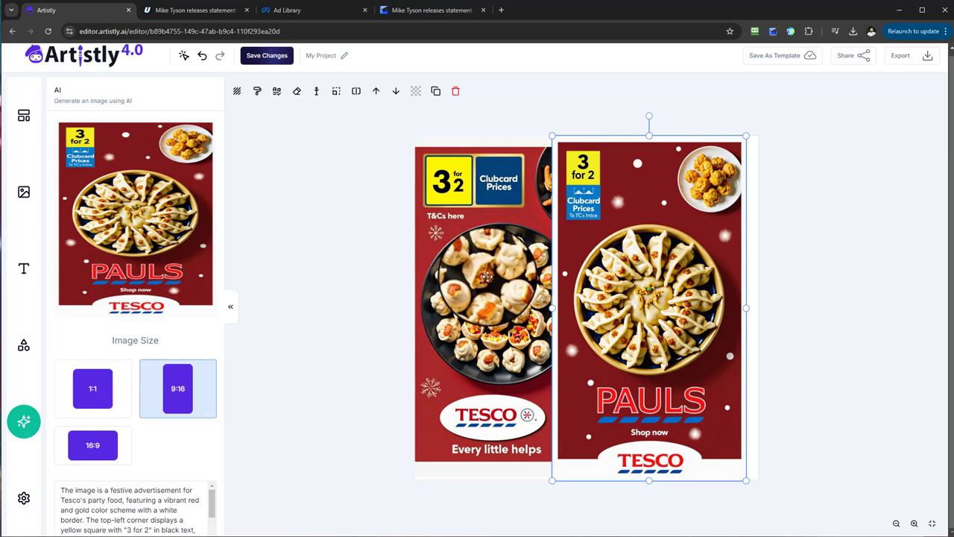
left_click_drag(486, 276, 442, 274)
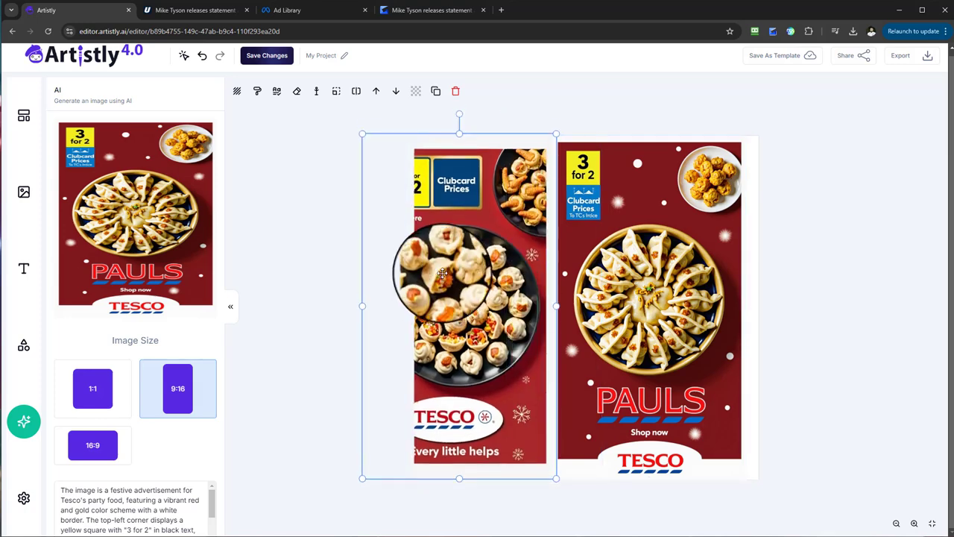
Step: Delete both the Tesco and the PAULS images from the canvas
left_click(455, 91)
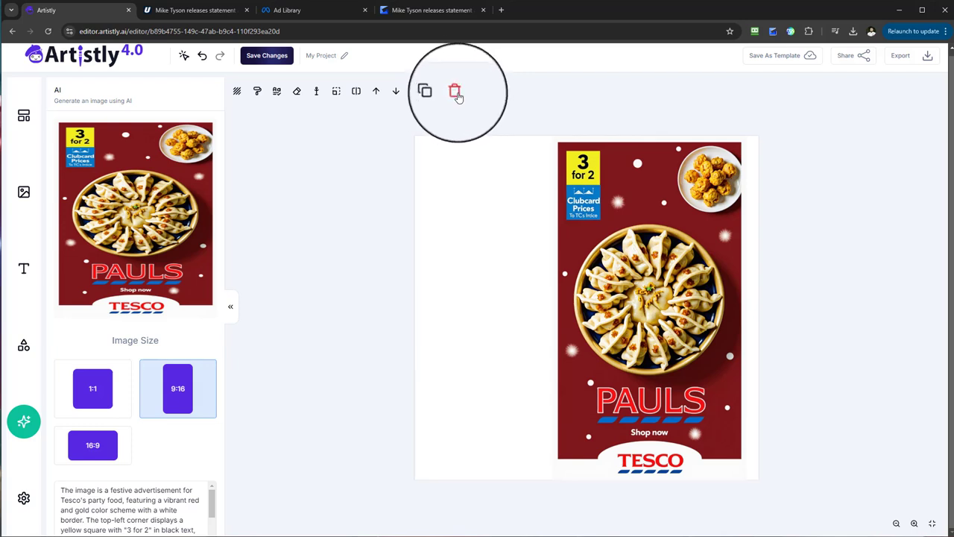
left_click(455, 91)
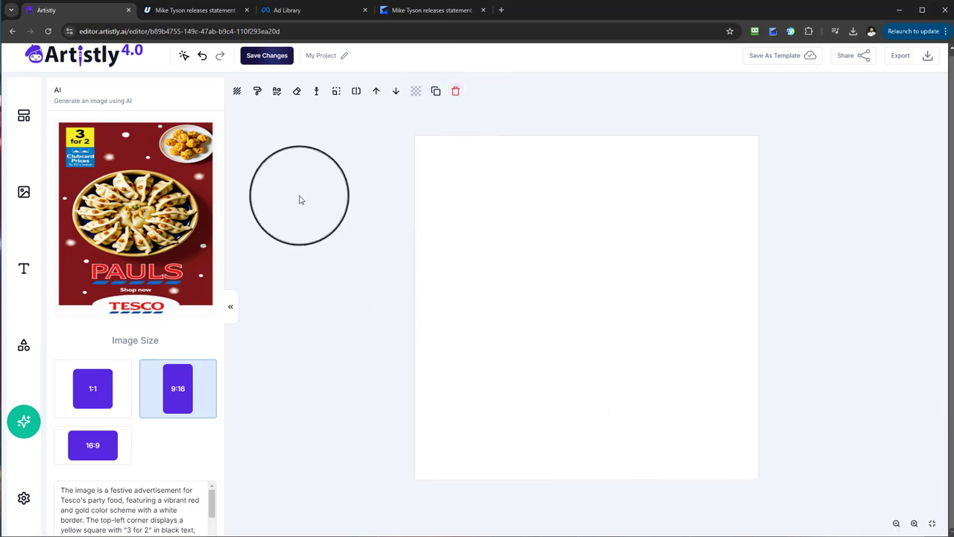
Step: Switch to the Meta Ad Library and save the Emergency Dental Care advert image from the dentist ads
left_click(285, 12)
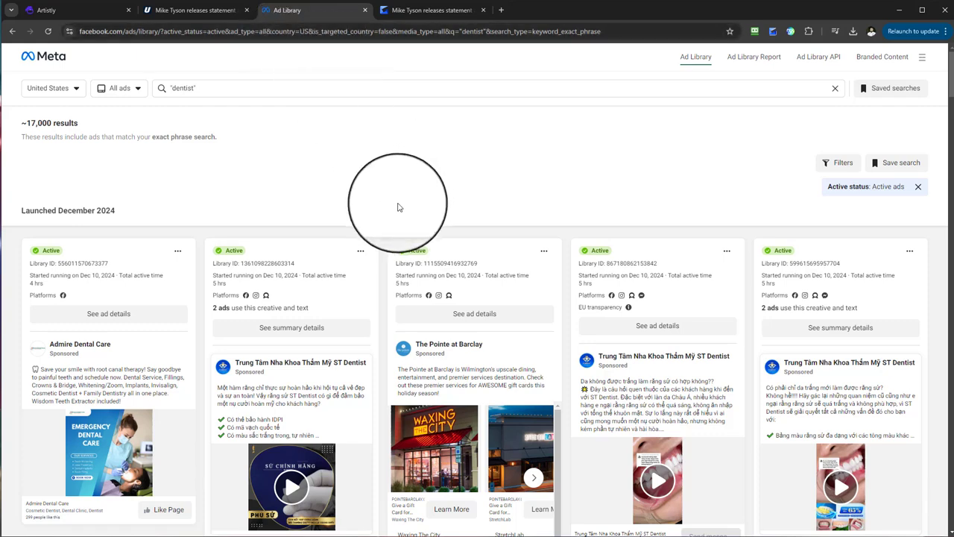
scroll(398, 207, "down", 4)
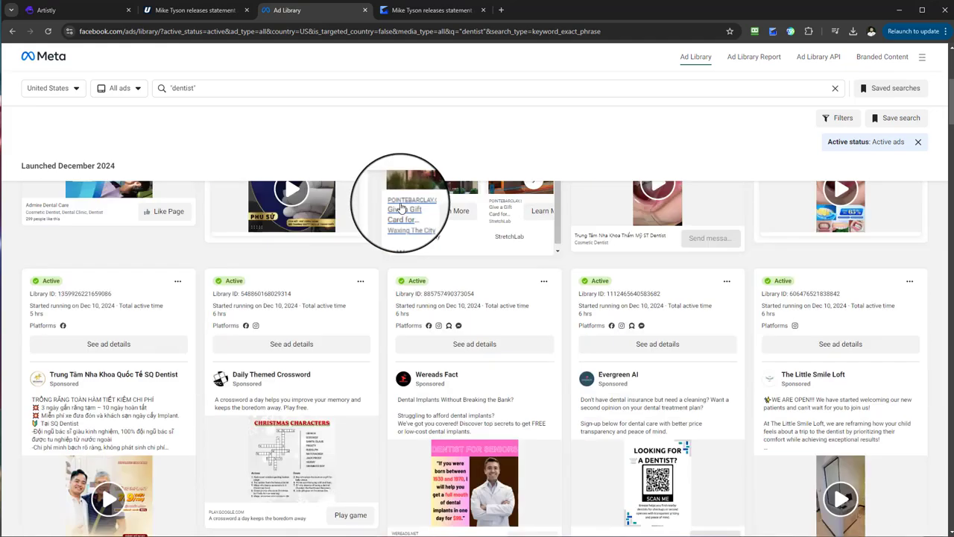
scroll(402, 193, "down", 10)
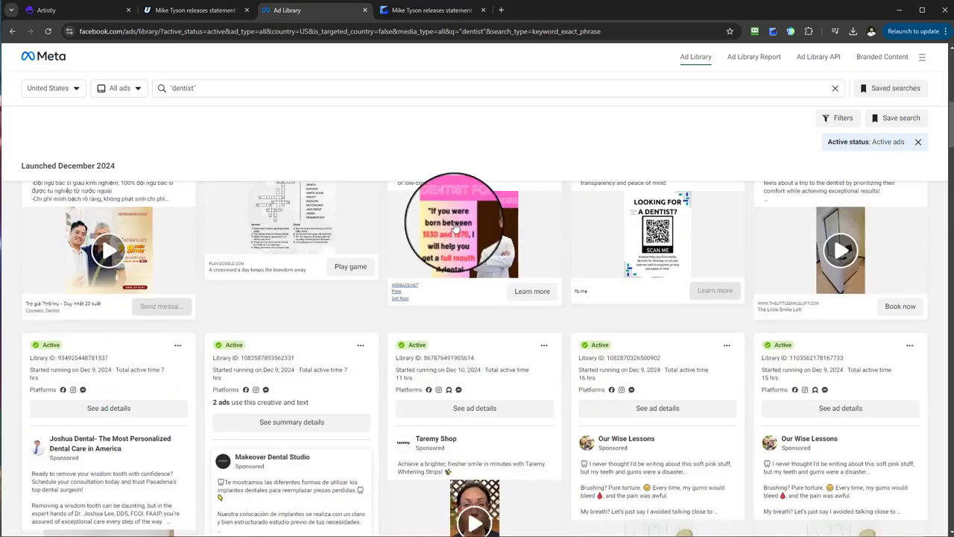
scroll(457, 213, "up", 15)
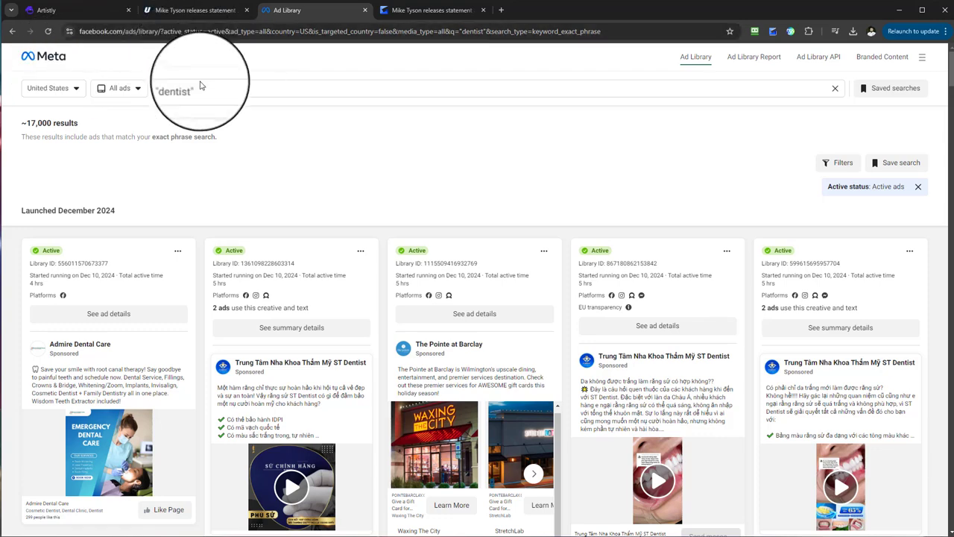
scroll(481, 155, "down", 2)
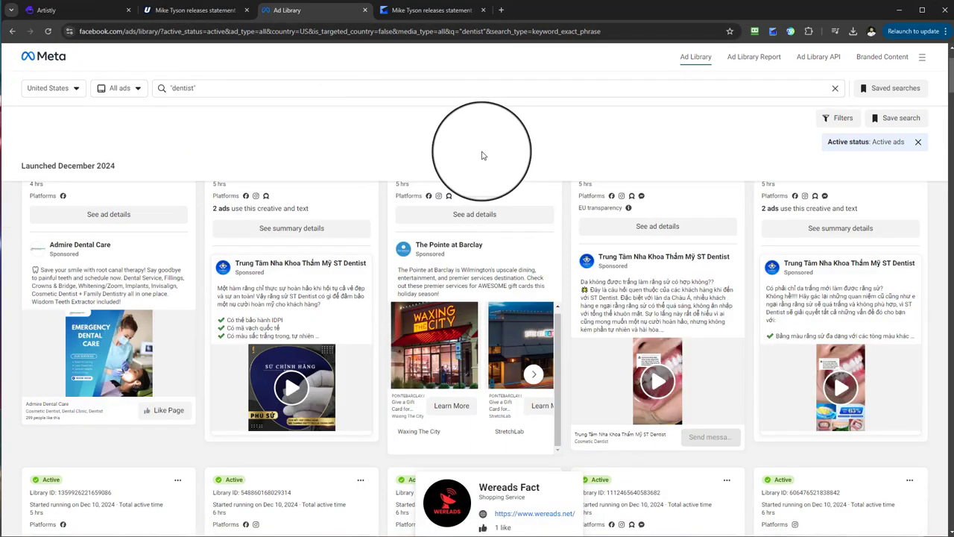
scroll(481, 156, "down", 1)
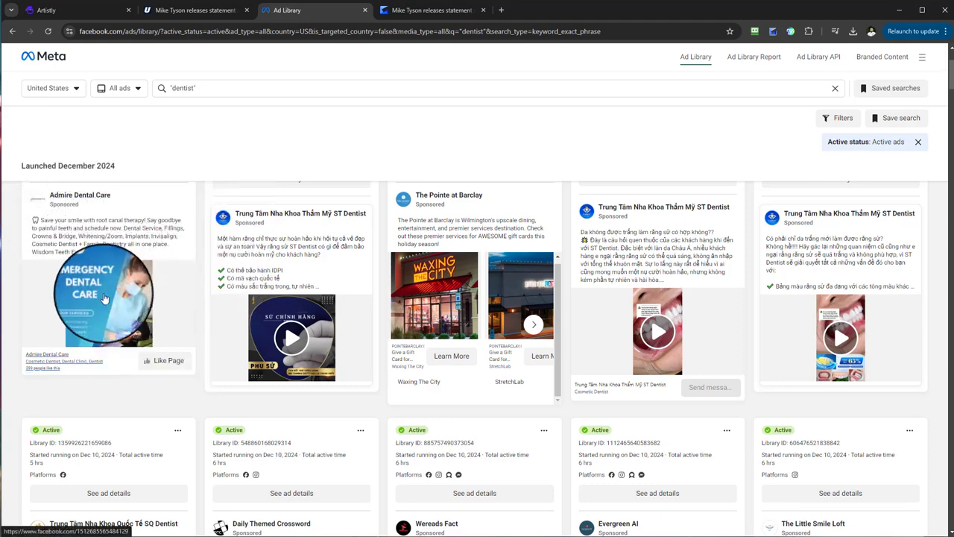
scroll(104, 298, "down", 1)
right_click(113, 254)
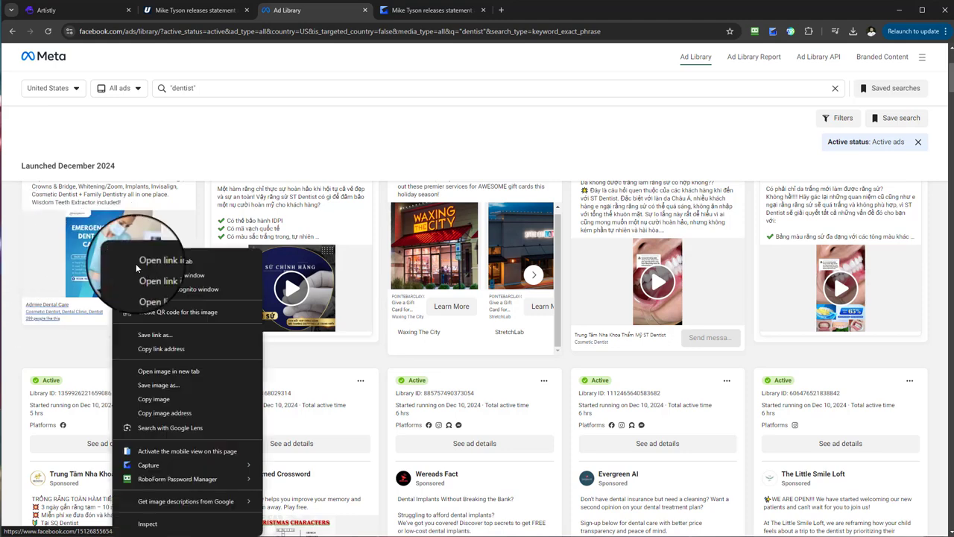
left_click(151, 389)
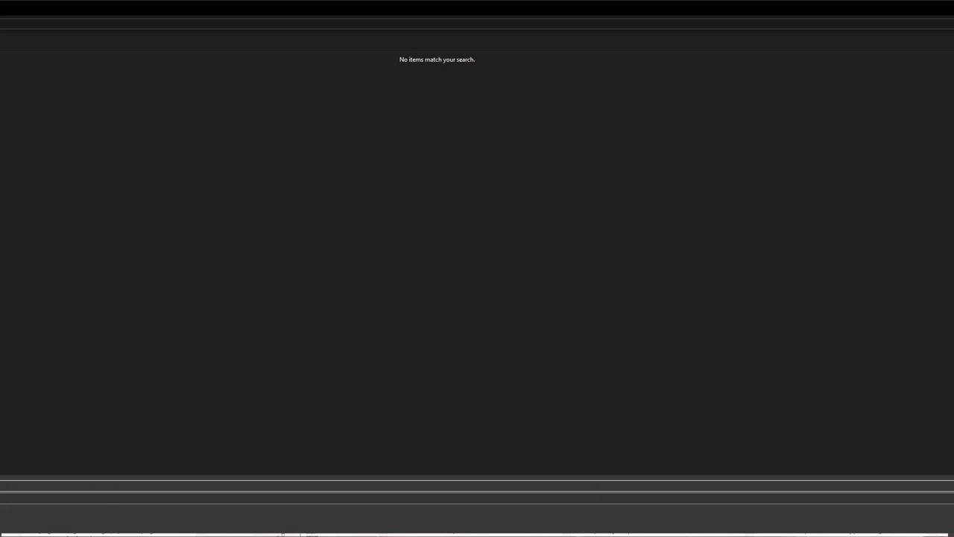
key("Return")
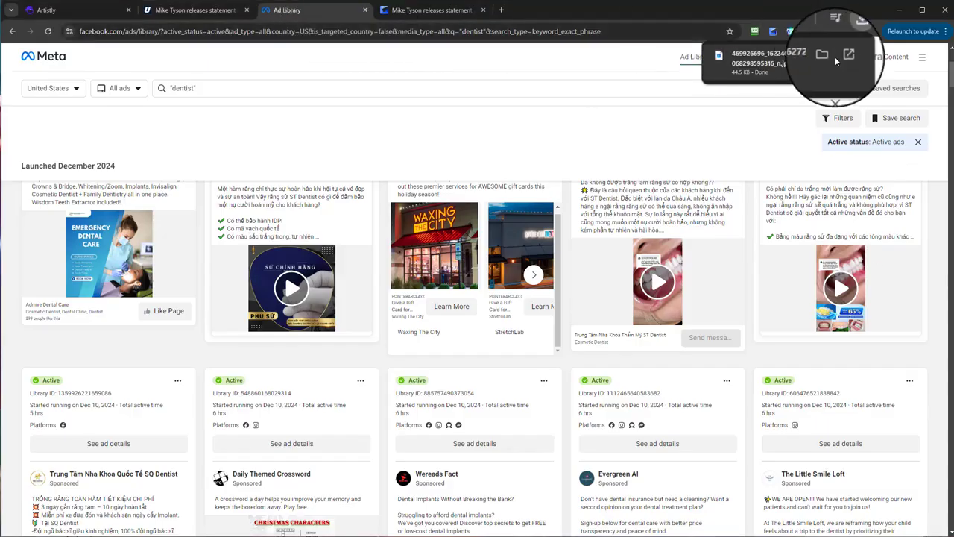
Step: Switch to Artistly, upload the downloaded dental advert to the Example Designs | Ads folder and place it on the canvas
left_click(45, 10)
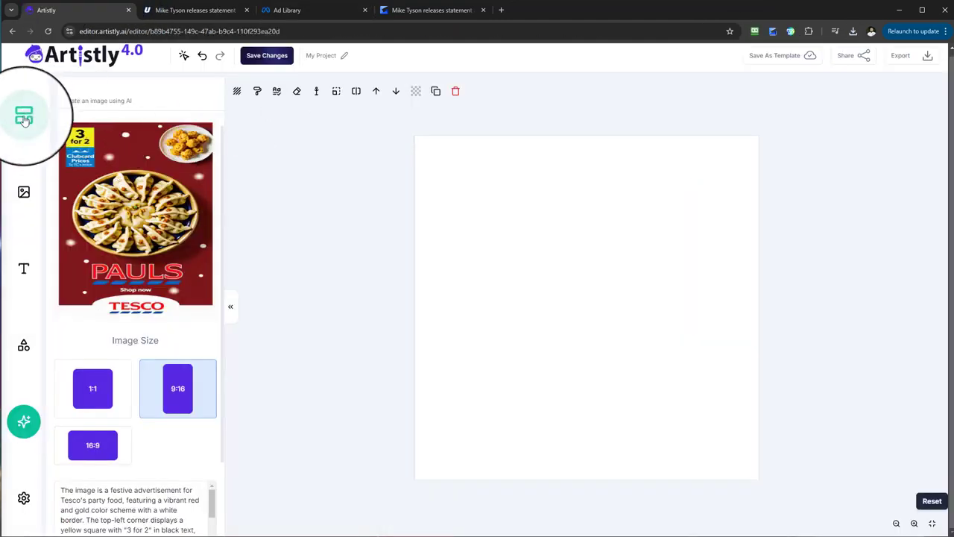
left_click(24, 193)
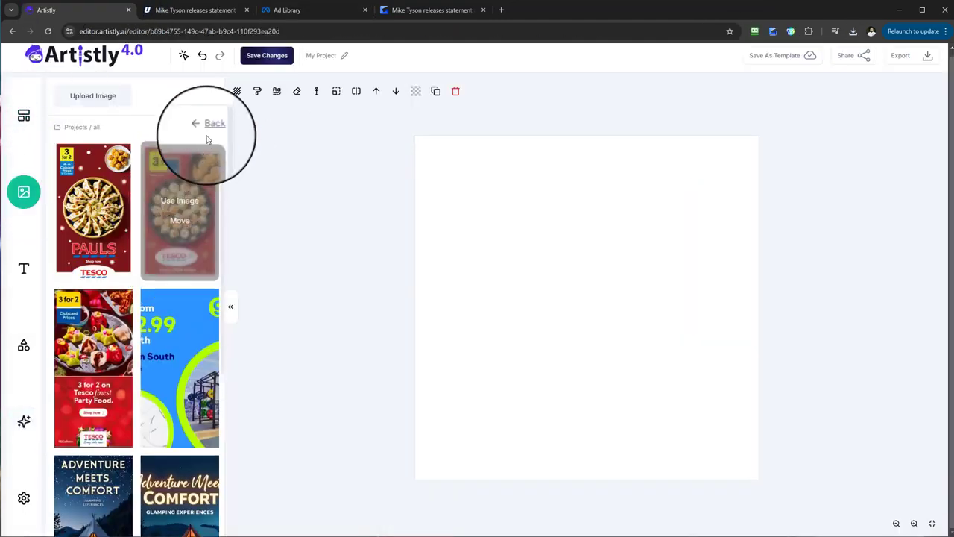
left_click(81, 126)
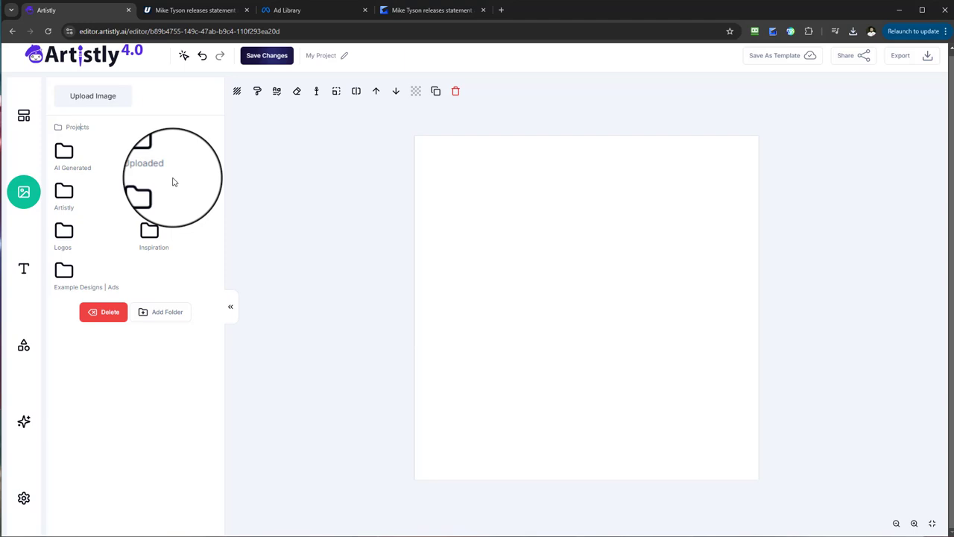
left_click(65, 270)
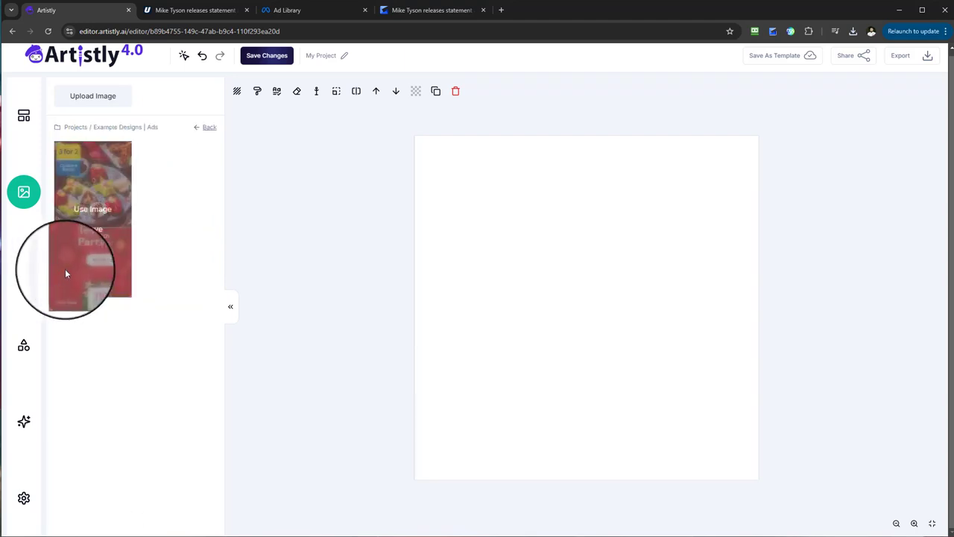
left_click(852, 32)
left_click_drag(790, 74, 108, 104)
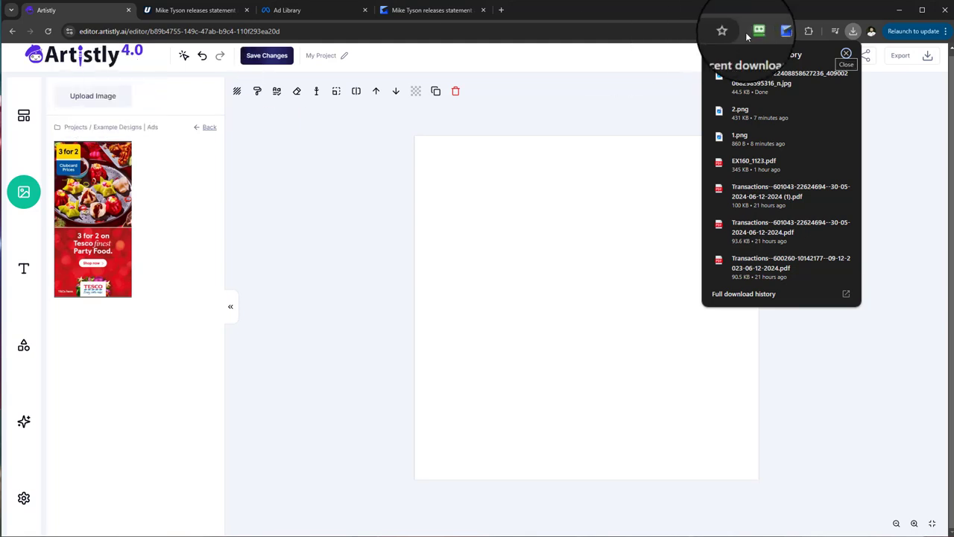
left_click(898, 141)
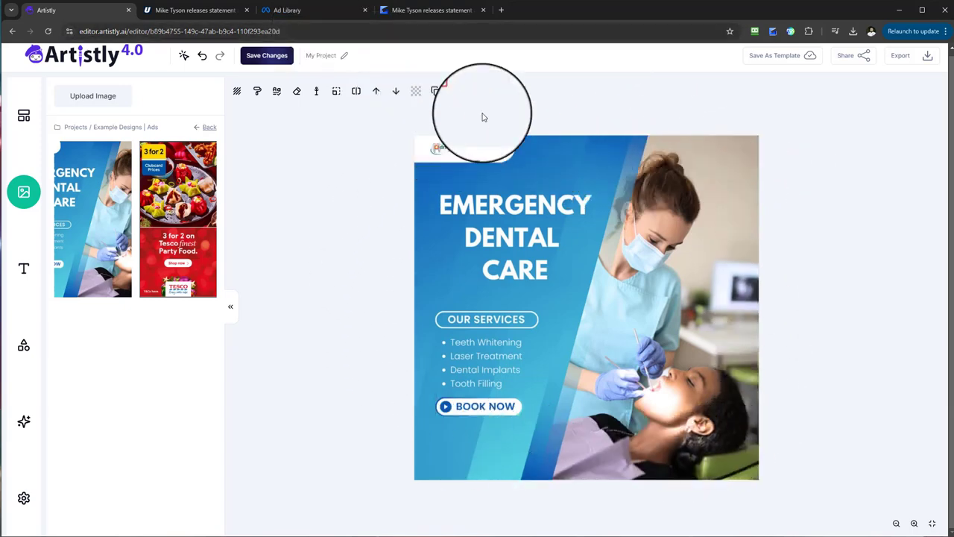
left_click(320, 11)
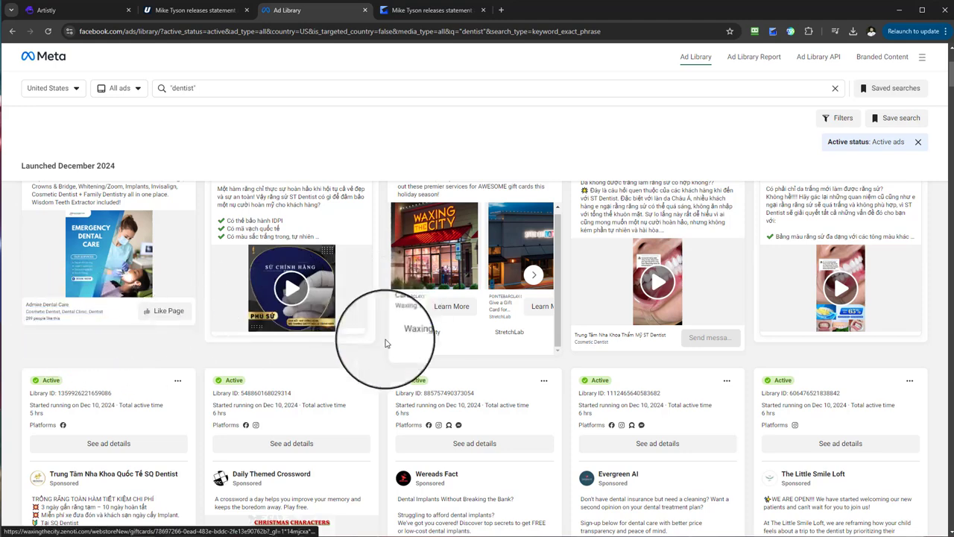
scroll(363, 319, "down", 1)
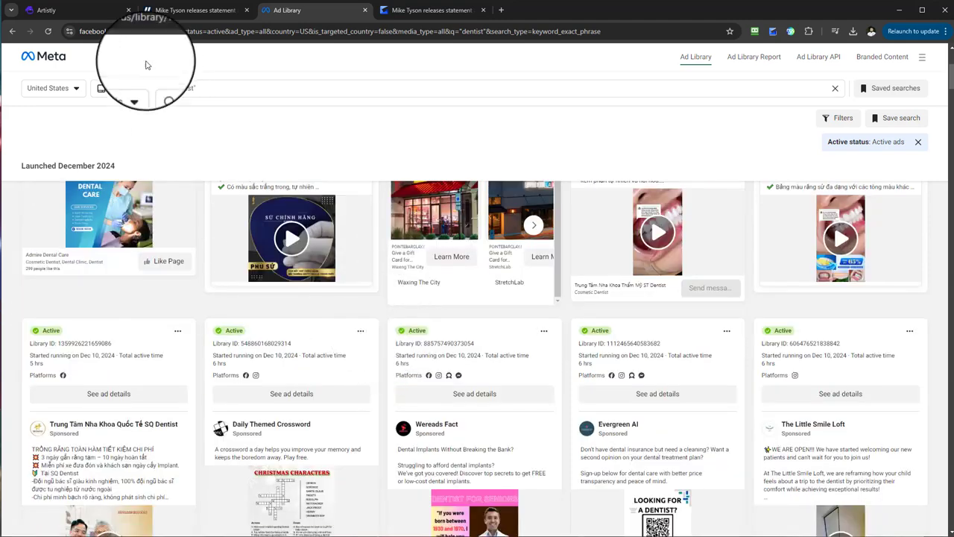
left_click(93, 14)
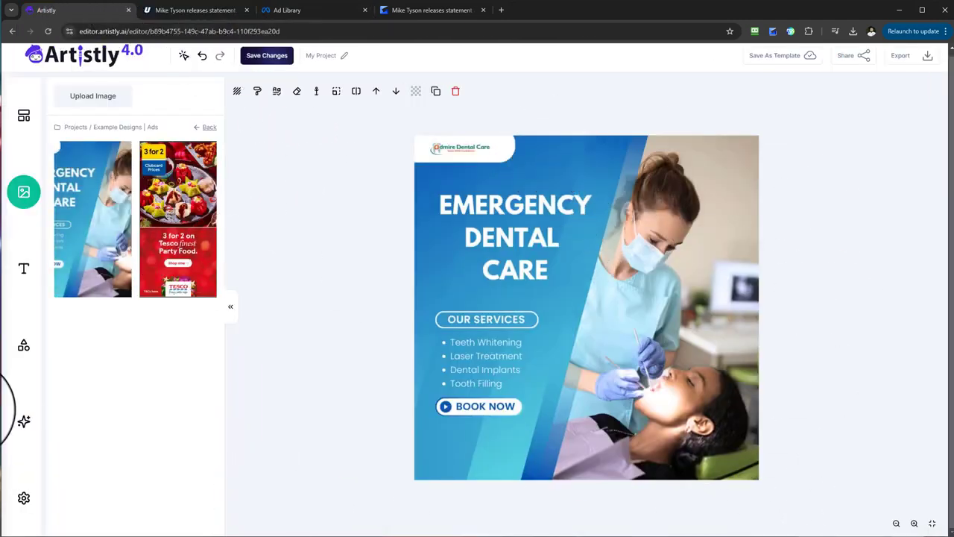
Step: Use Get Inspired to generate a text prompt from the Emergency Dental Care advert on the canvas and review its wording
left_click(28, 425)
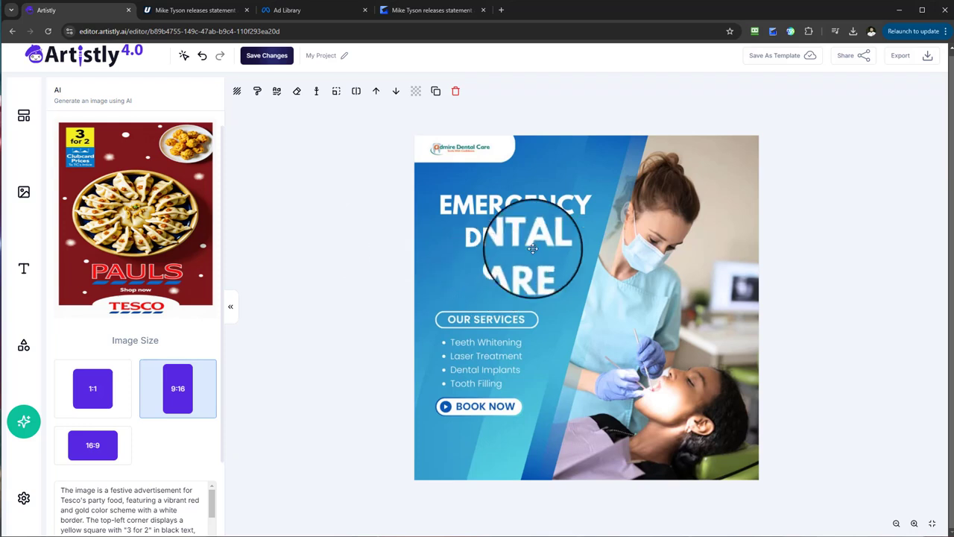
left_click(579, 465)
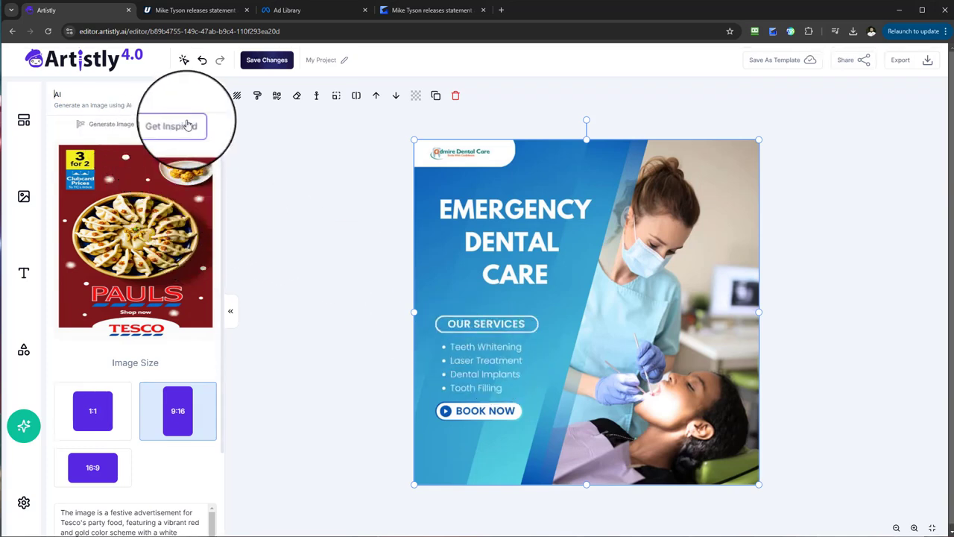
left_click(165, 125)
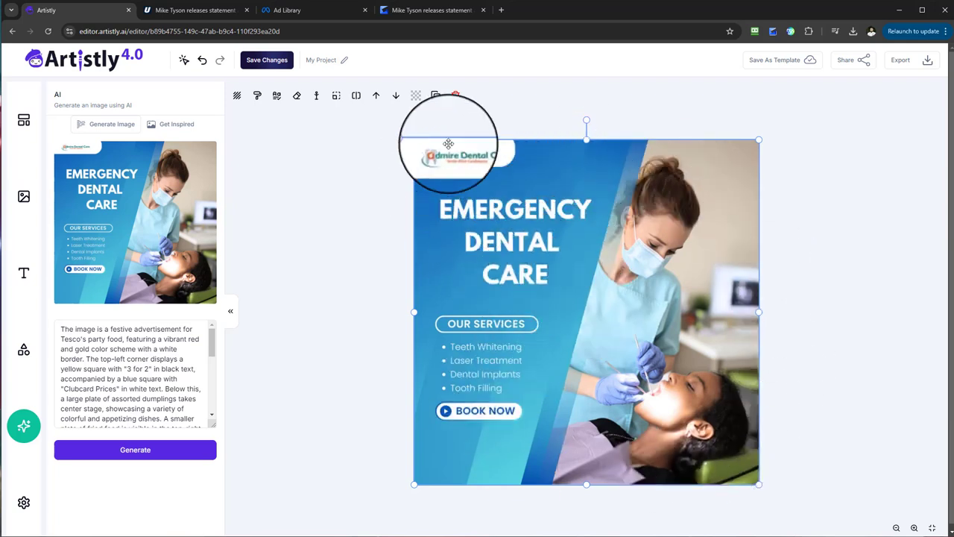
left_click(135, 125)
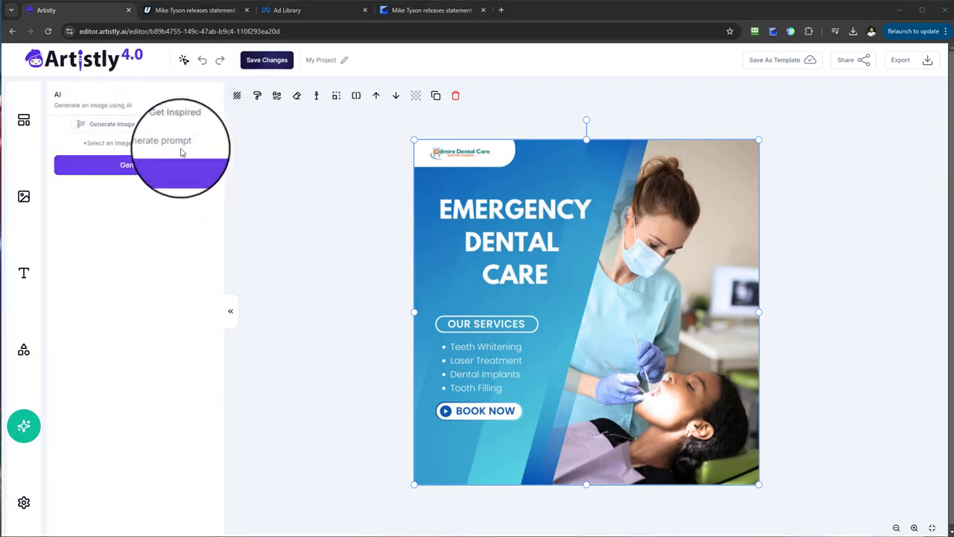
left_click(448, 163)
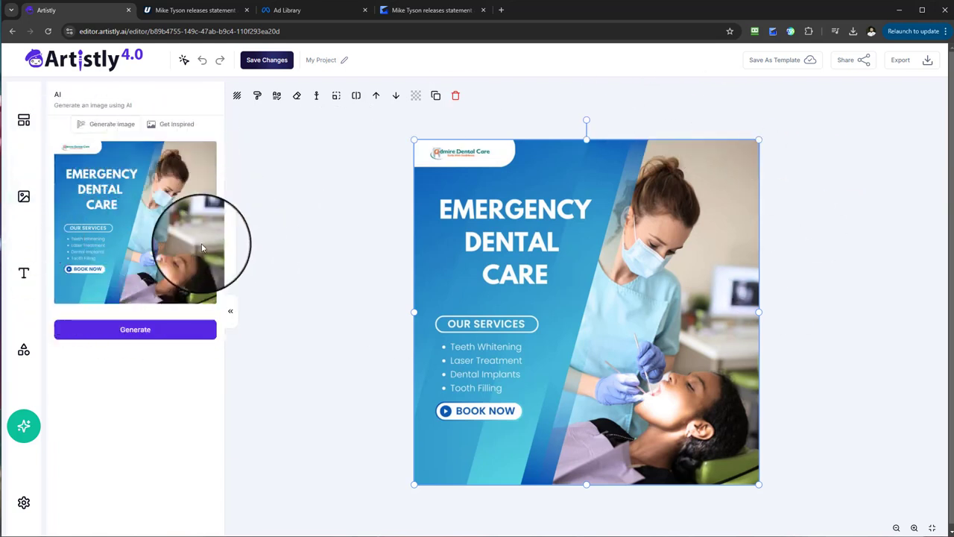
left_click(168, 337)
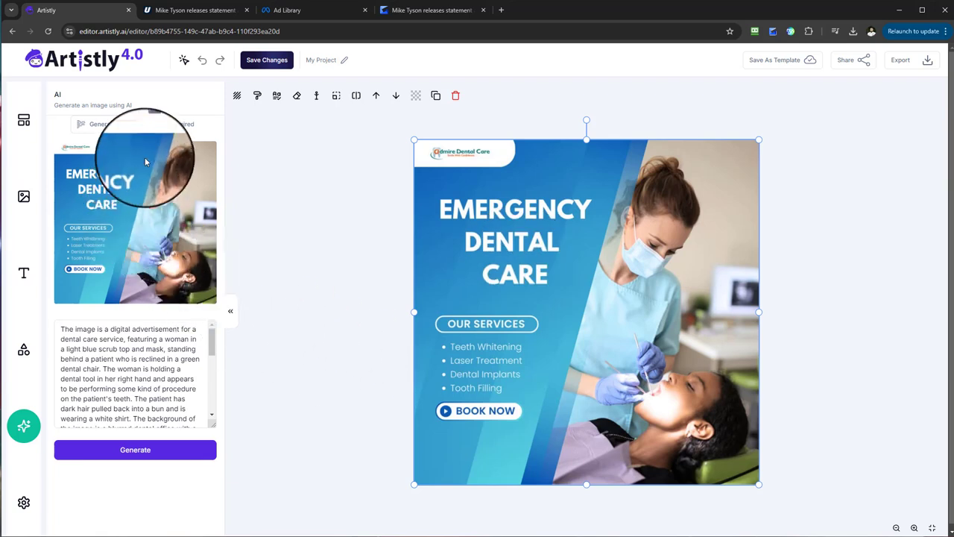
left_click_drag(213, 349, 212, 378)
right_click(211, 376)
left_click(160, 376)
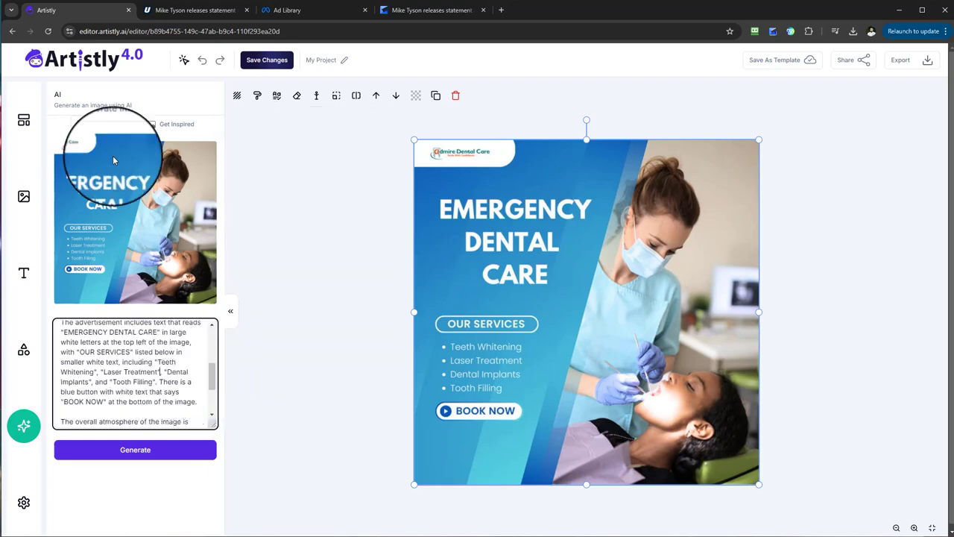
Step: Review the prompt derived from the Emergency Dental Care advert and generate a 1:1 image from it with Generate Image
left_click(110, 123)
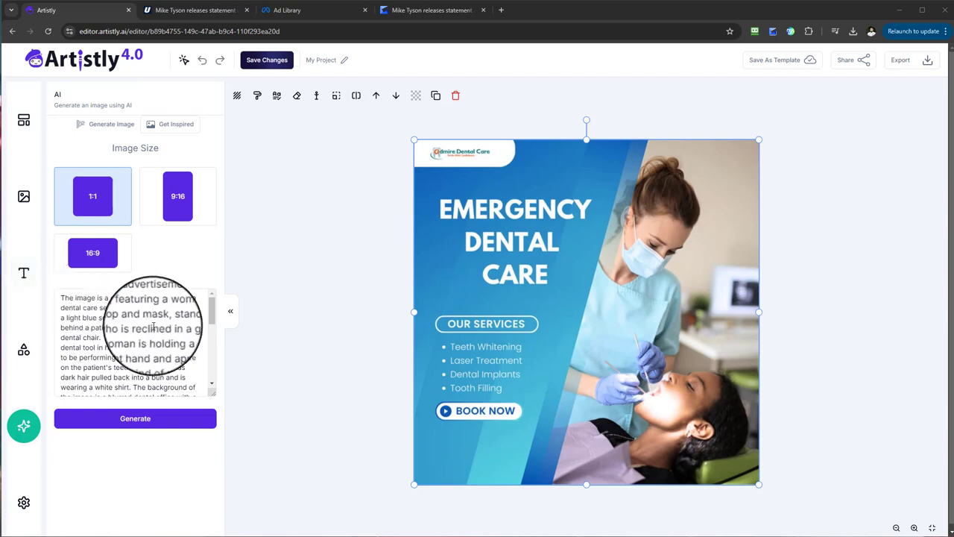
left_click_drag(213, 312, 212, 338)
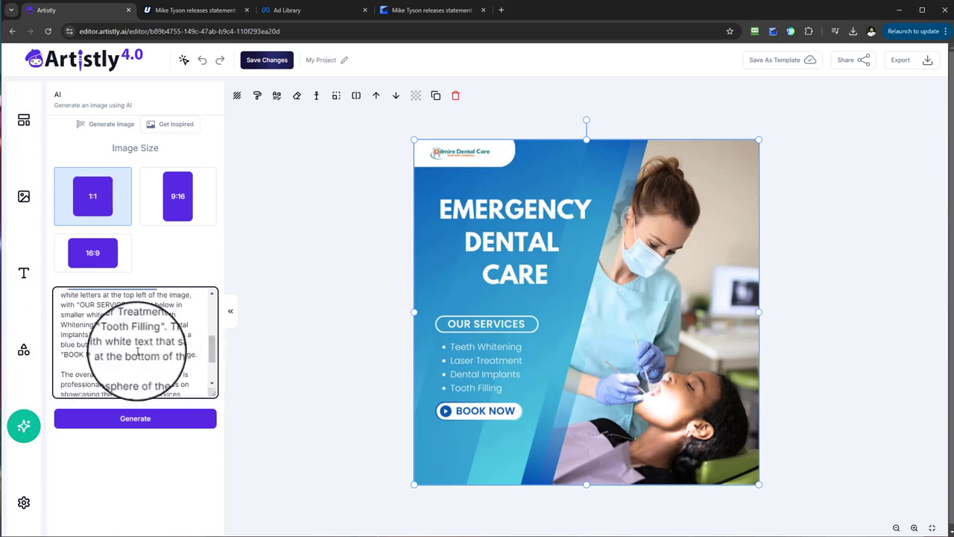
scroll(103, 367, "down", 2)
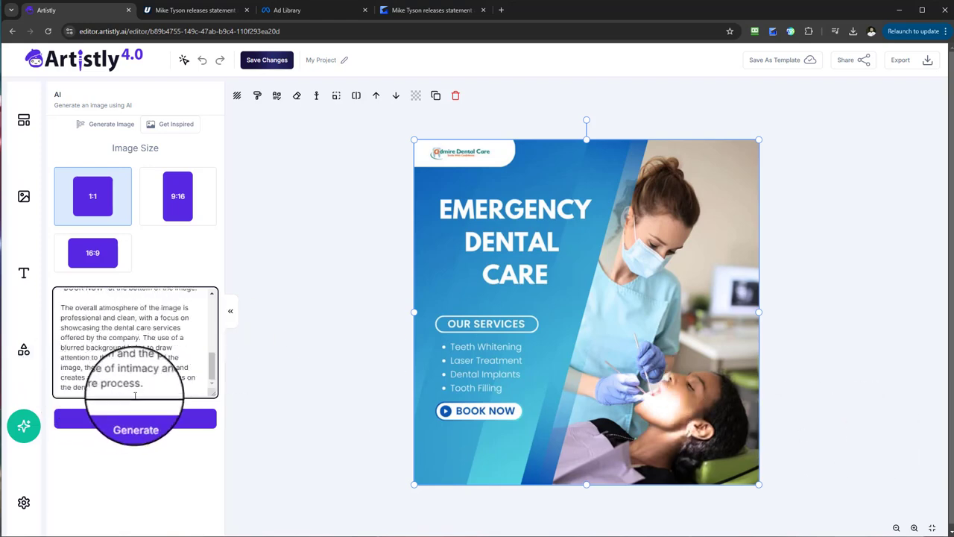
scroll(135, 373, "up", 5)
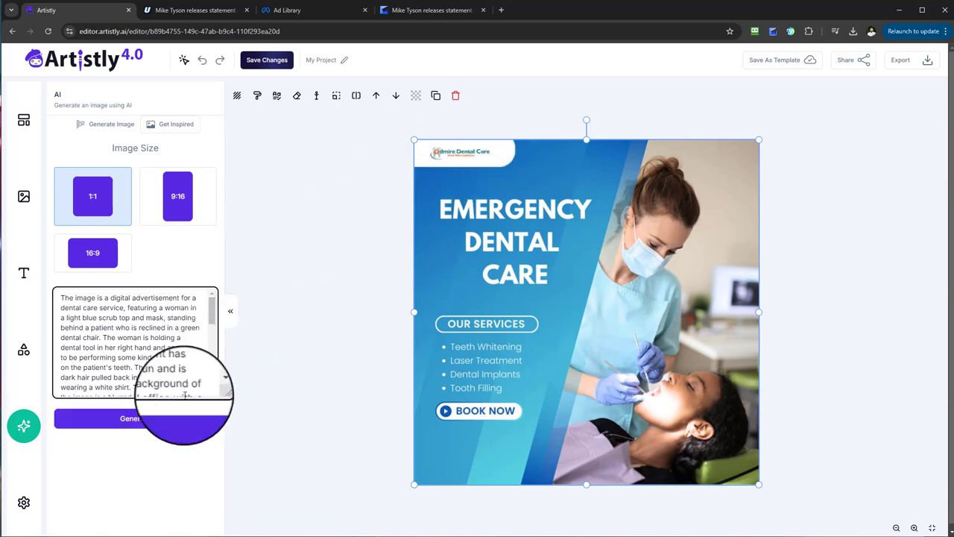
left_click(153, 419)
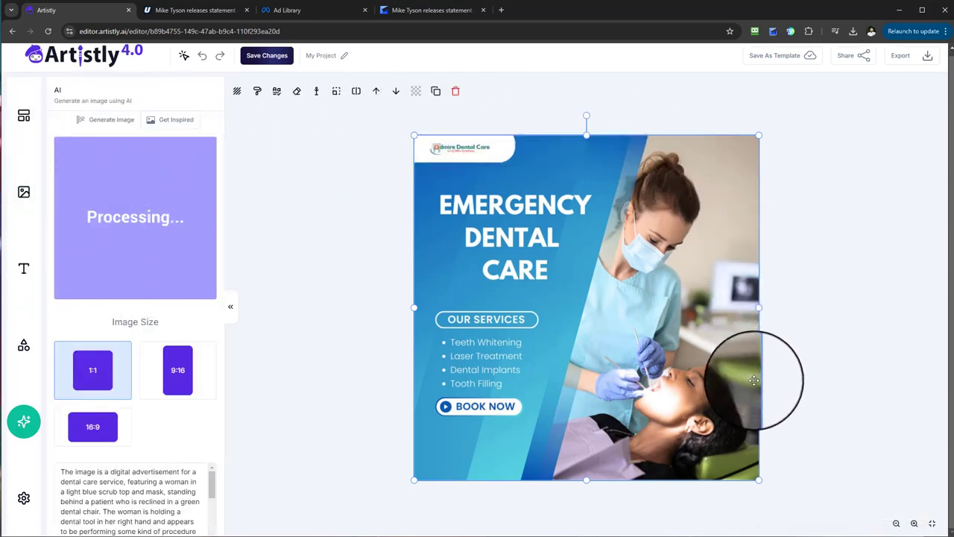
Step: Switch to the Meta Ad Library, save the One Day Dental Implants advert image and browse further dentist ads
left_click(292, 18)
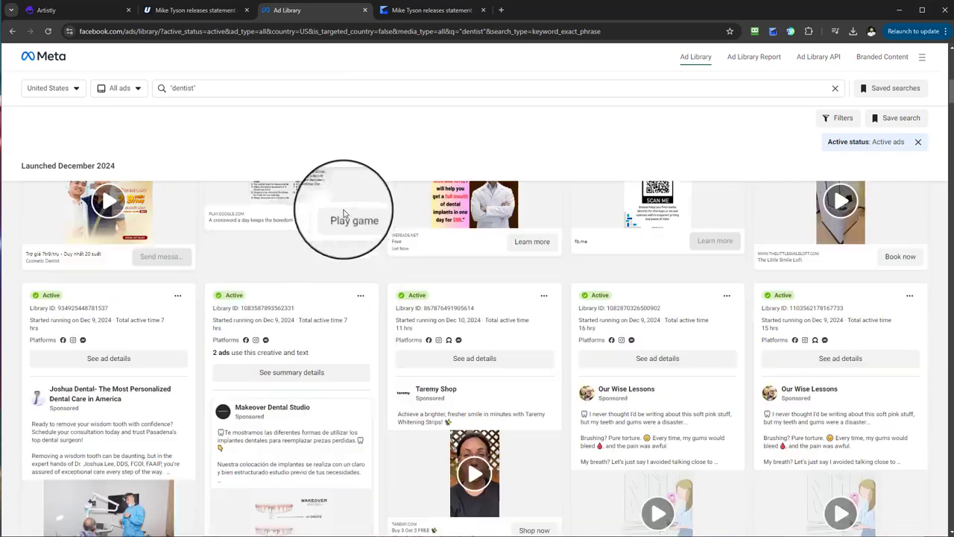
scroll(344, 214, "down", 12)
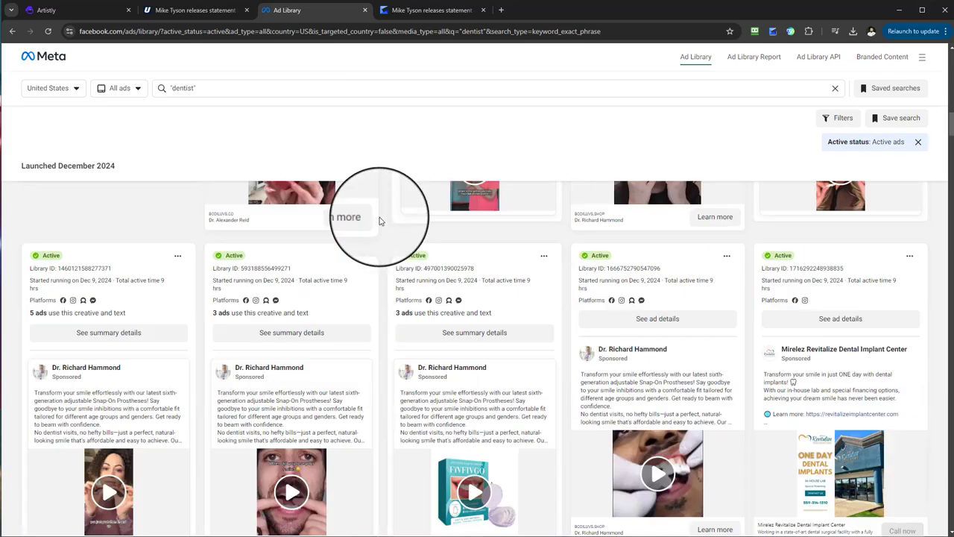
scroll(372, 218, "down", 3)
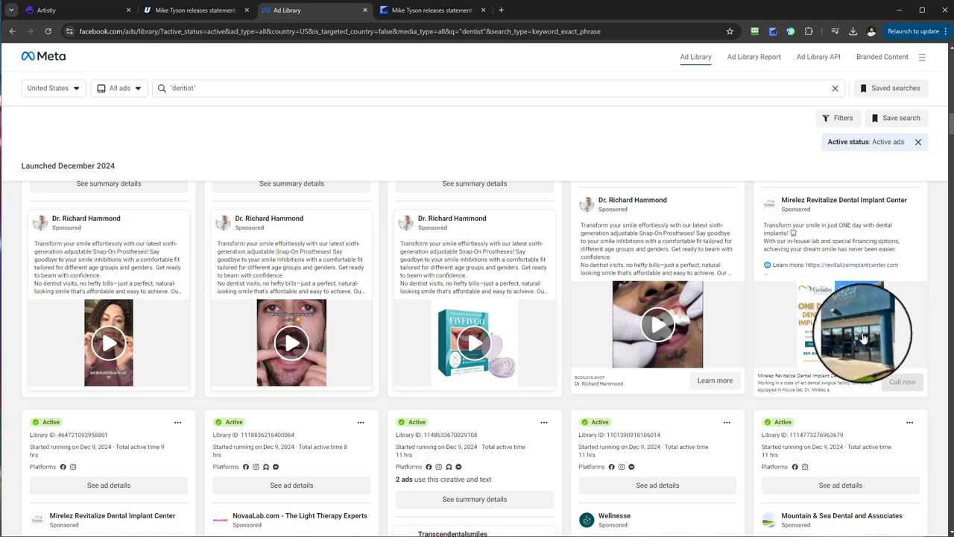
right_click(861, 337)
left_click(887, 351)
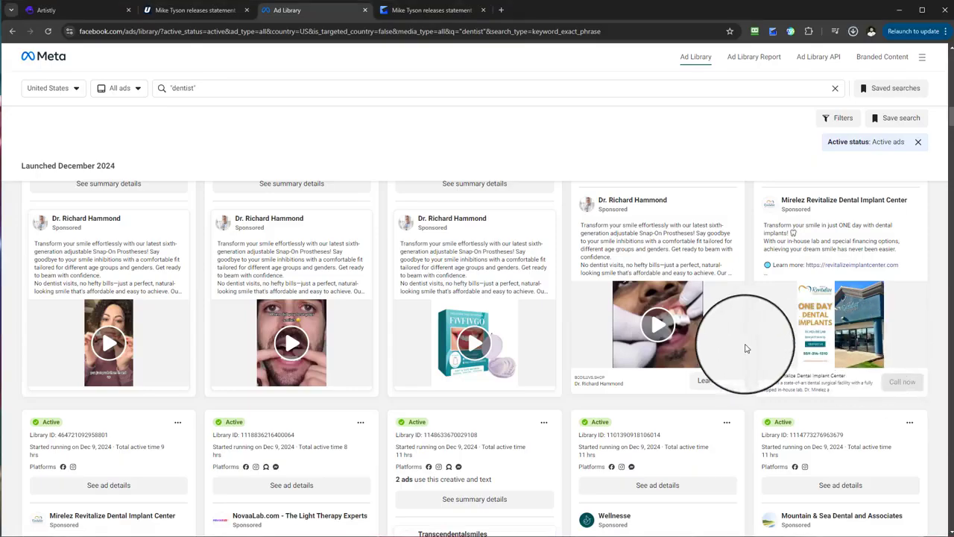
scroll(746, 348, "down", 4)
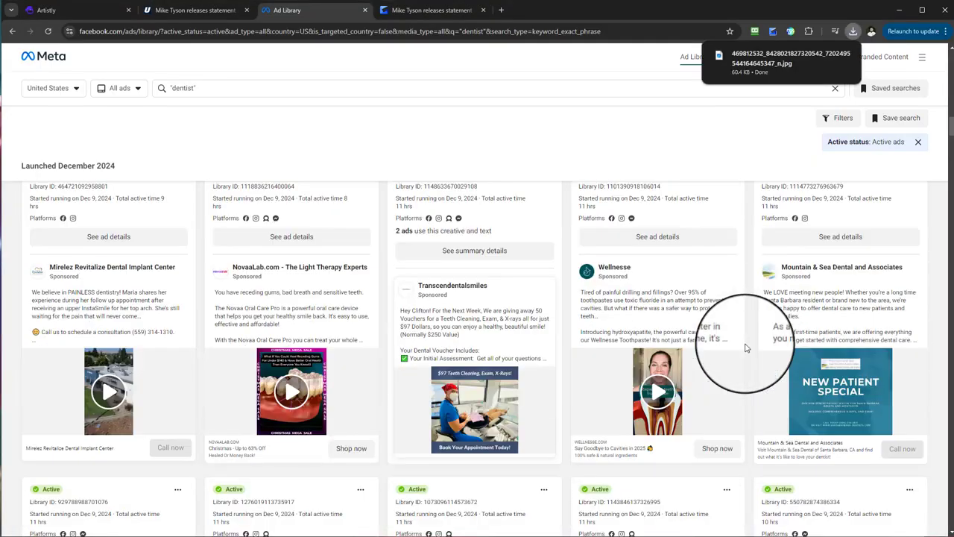
scroll(760, 335, "down", 2)
scroll(613, 361, "down", 6)
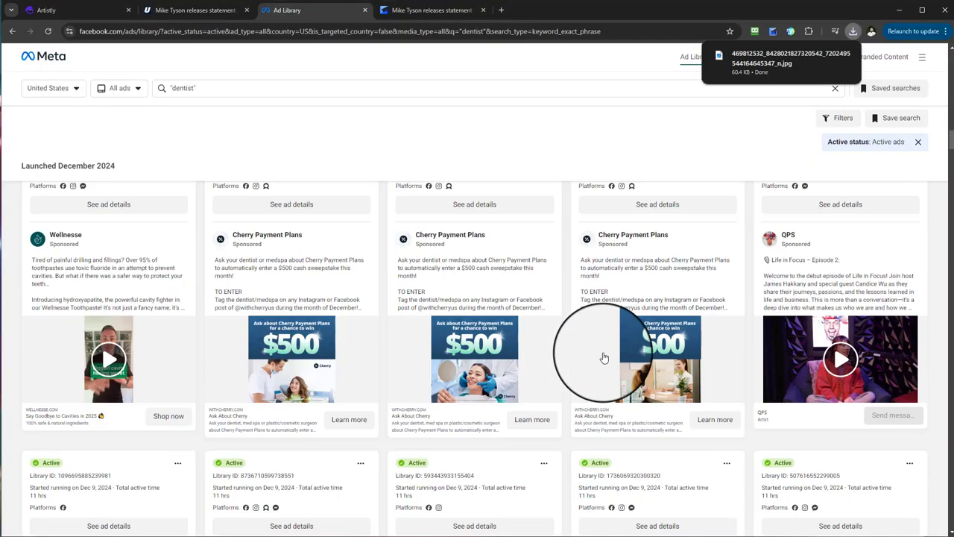
scroll(403, 320, "down", 1)
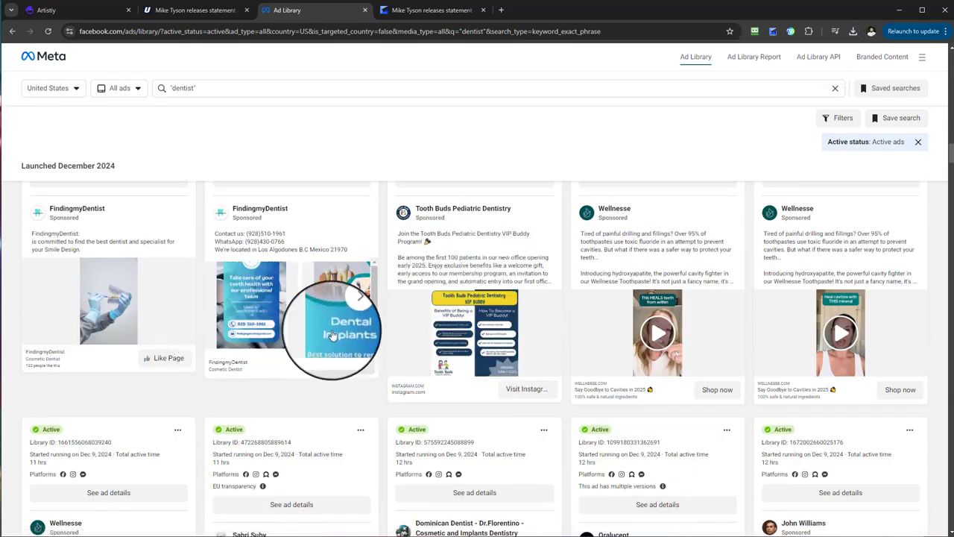
Step: Switch to Artistly and place the generated Emergency Dental Care image on the canvas
left_click(74, 11)
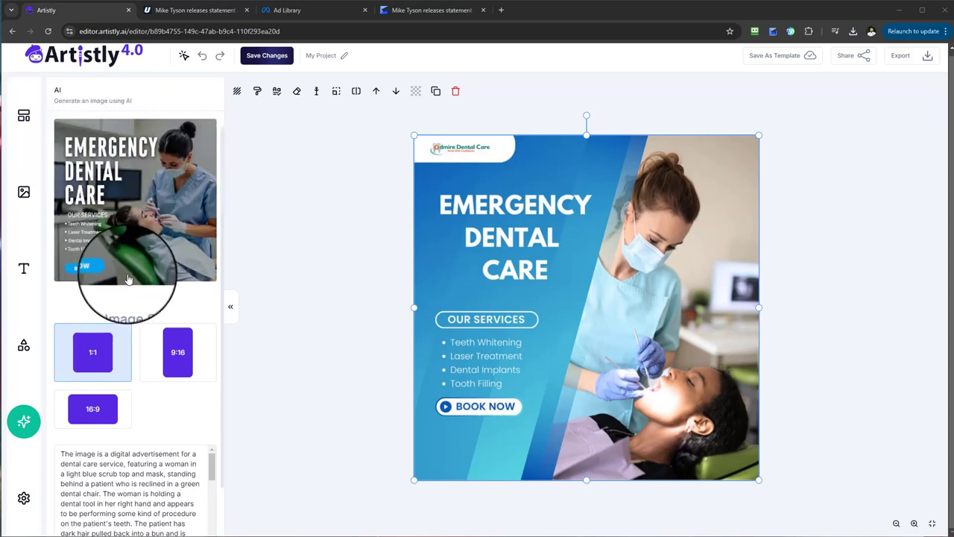
scroll(128, 257, "down", 2)
scroll(131, 278, "up", 2)
scroll(132, 281, "down", 2)
scroll(135, 281, "up", 2)
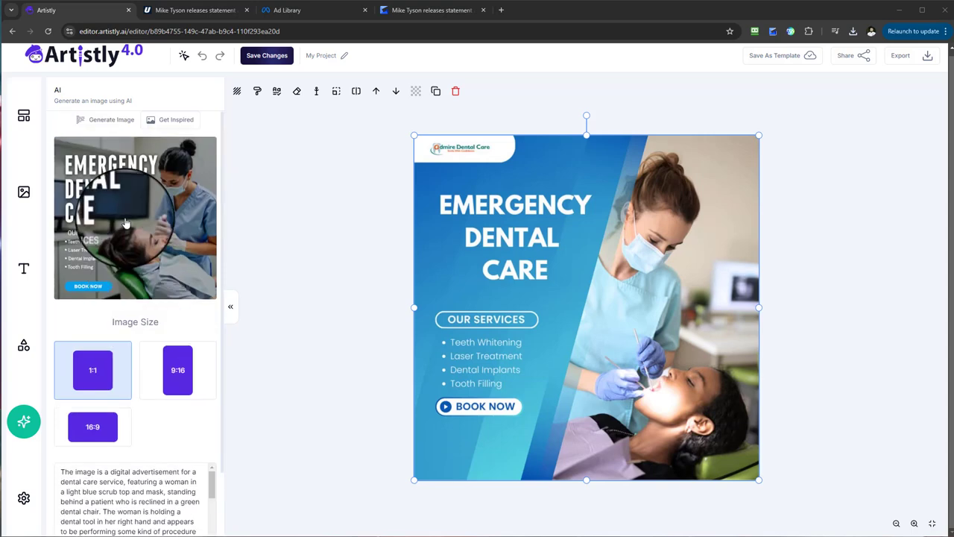
left_click(126, 222)
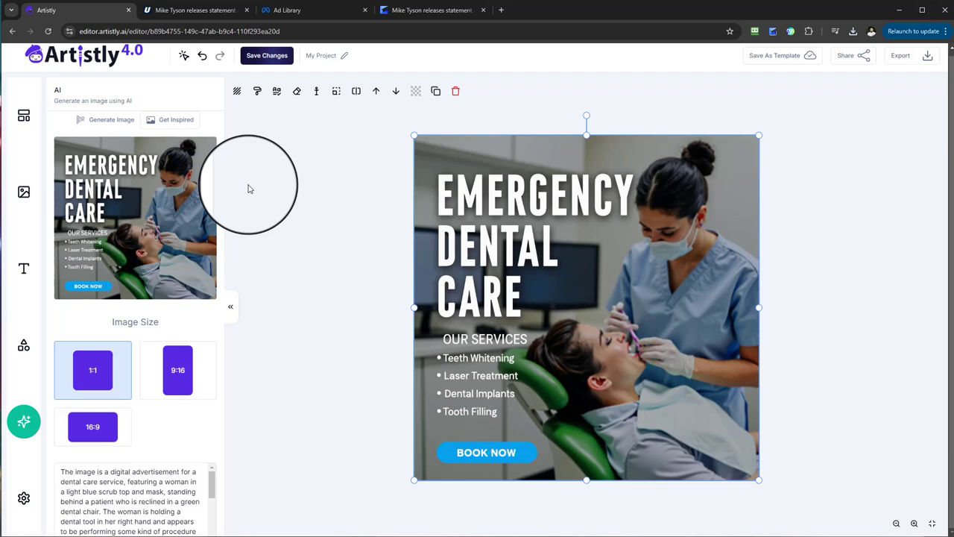
left_click(315, 11)
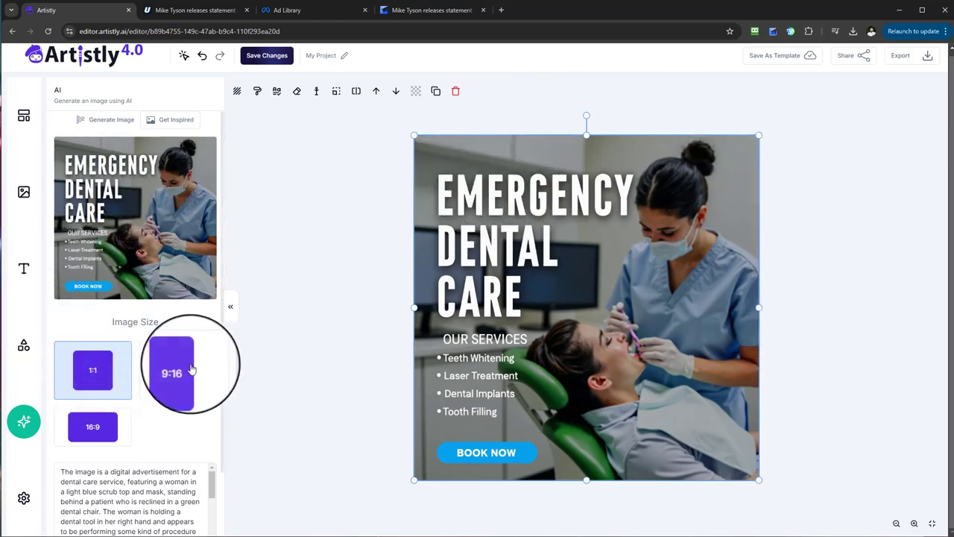
scroll(187, 358, "down", 1)
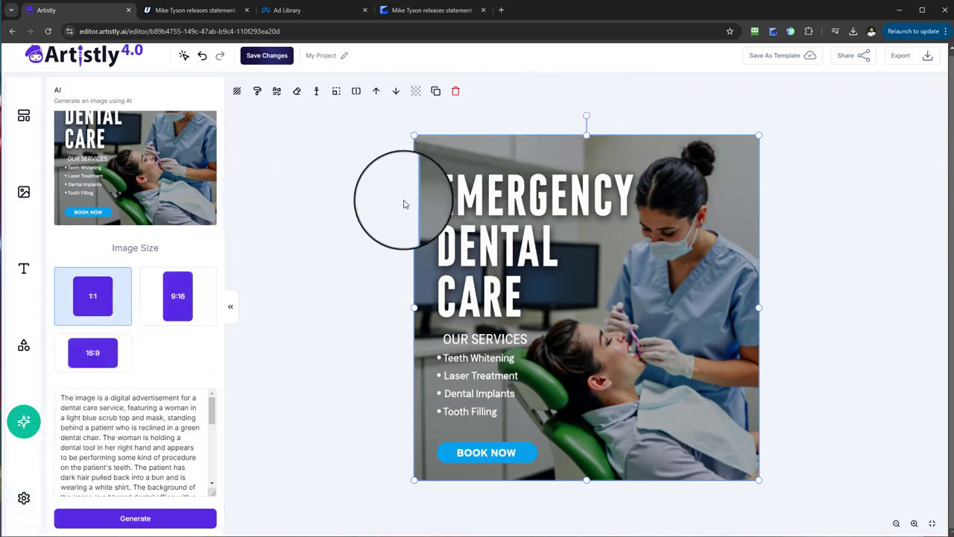
scroll(403, 205, "up", 1)
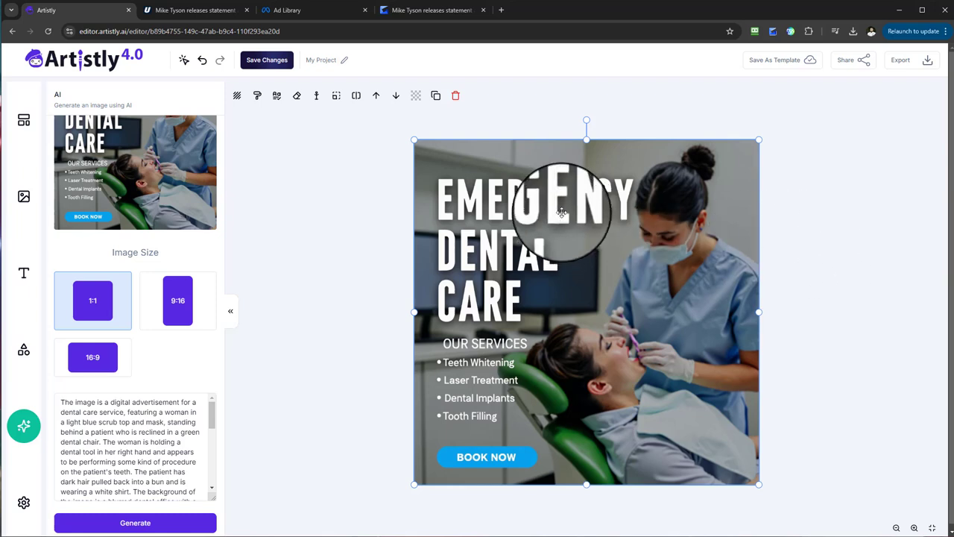
Step: Replace the word EMERGENCY with PRIVATE in the prompt's headline text so it reads "PRIVATE DENTAL CARE"
scroll(179, 410, "down", 5)
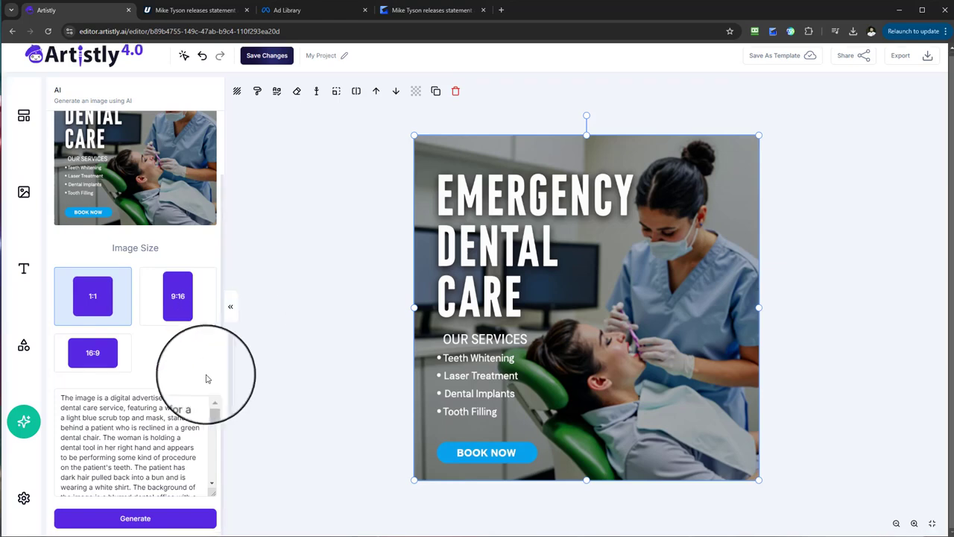
scroll(196, 426, "down", 3)
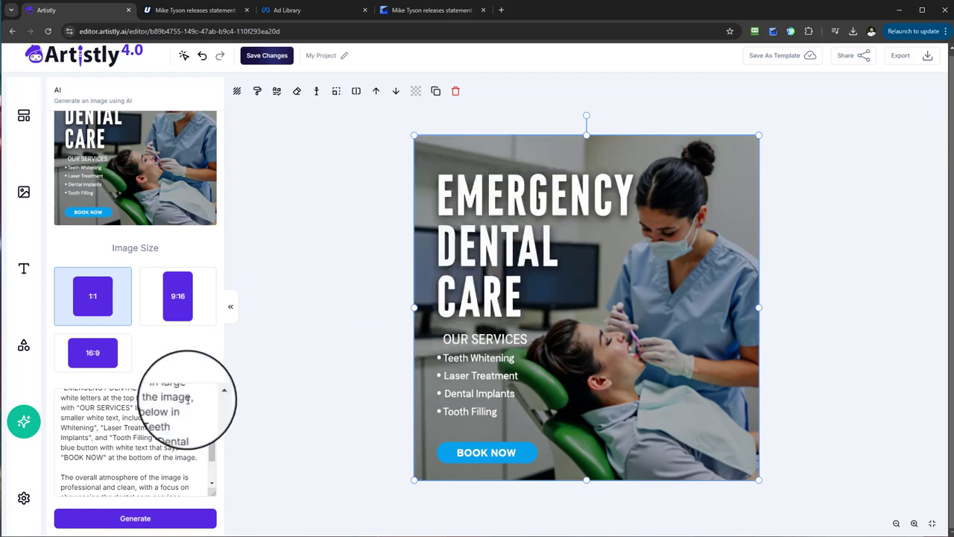
scroll(128, 415, "up", 3)
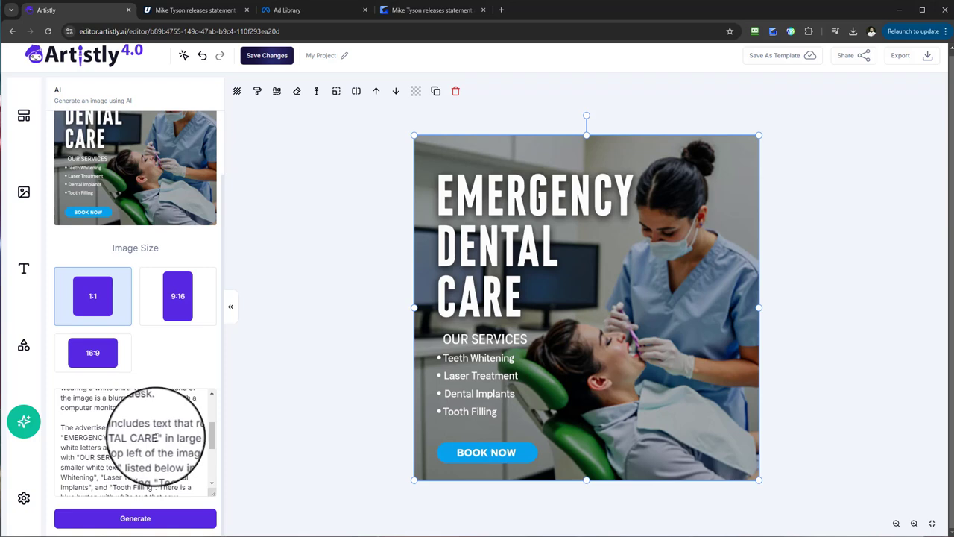
left_click_drag(158, 438, 67, 440)
left_click(140, 438)
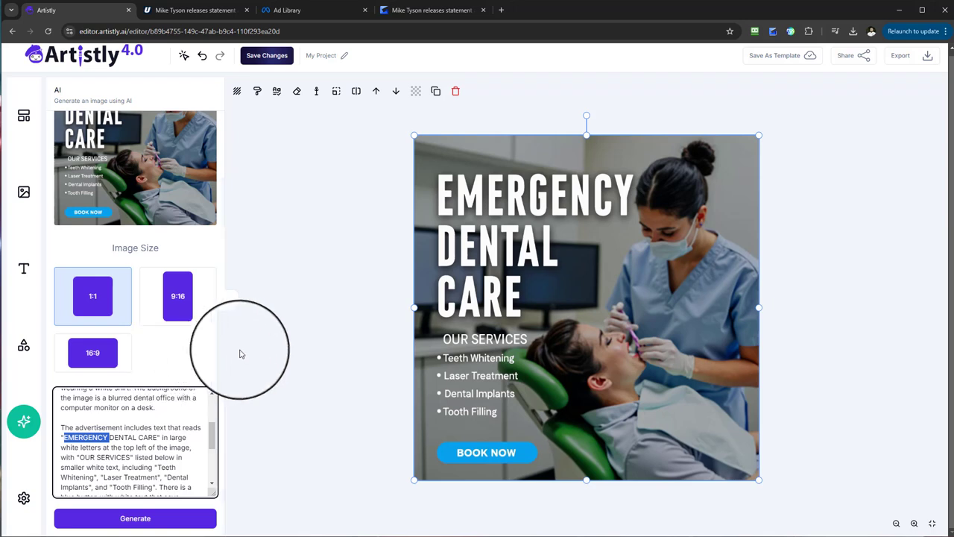
key("Caps_Lock")
type("private")
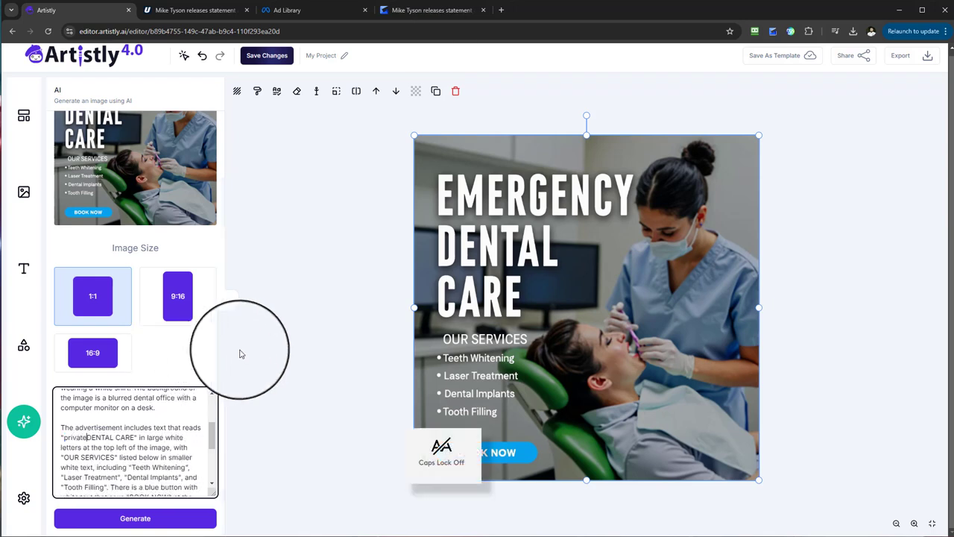
key("BackSpace")
key("Caps_Lock")
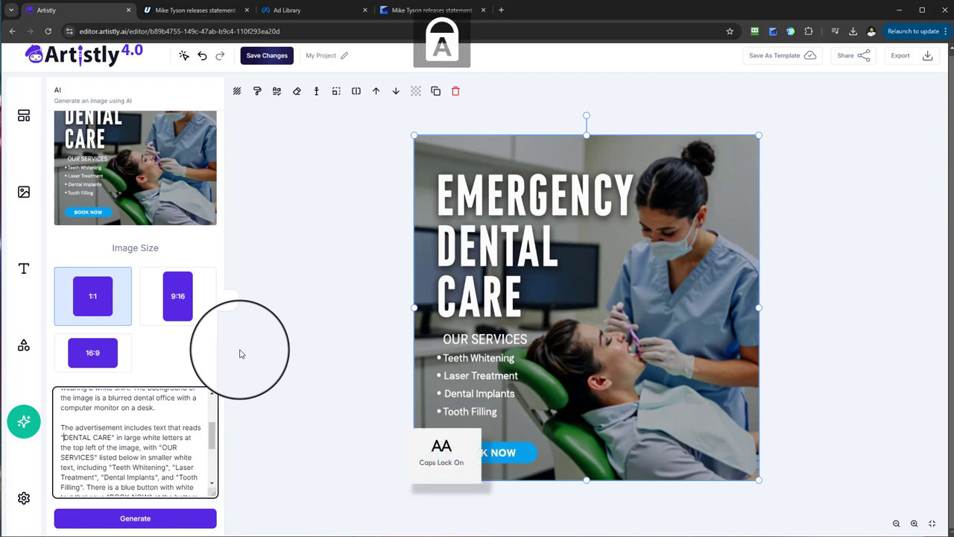
type("IVATE")
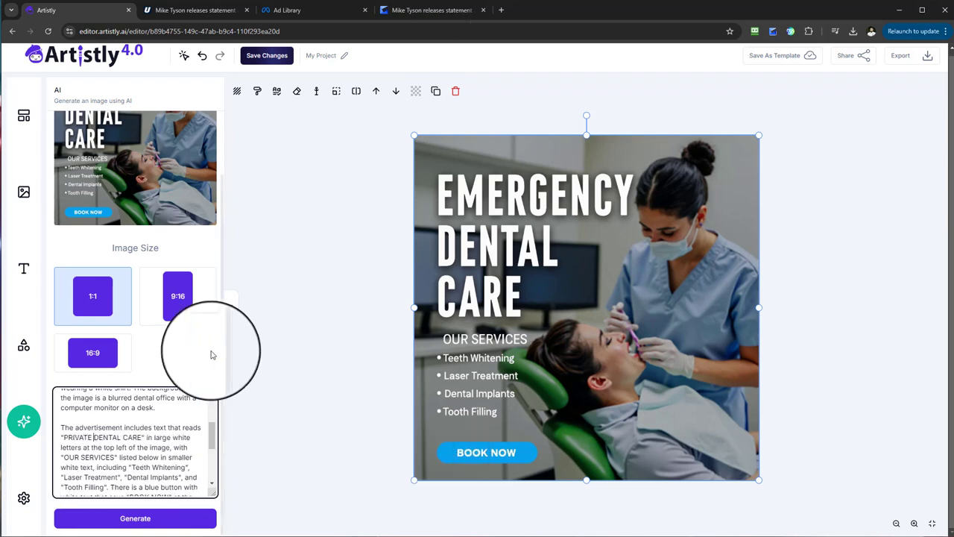
Step: Generate a 1:1 image from the edited Private Dental Care prompt and place it on the canvas
scroll(179, 454, "down", 5)
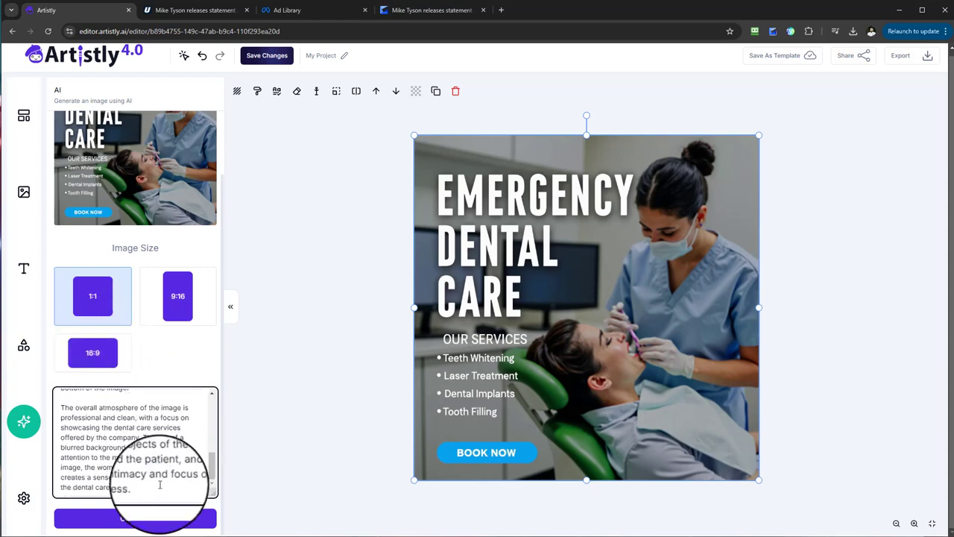
left_click(169, 522)
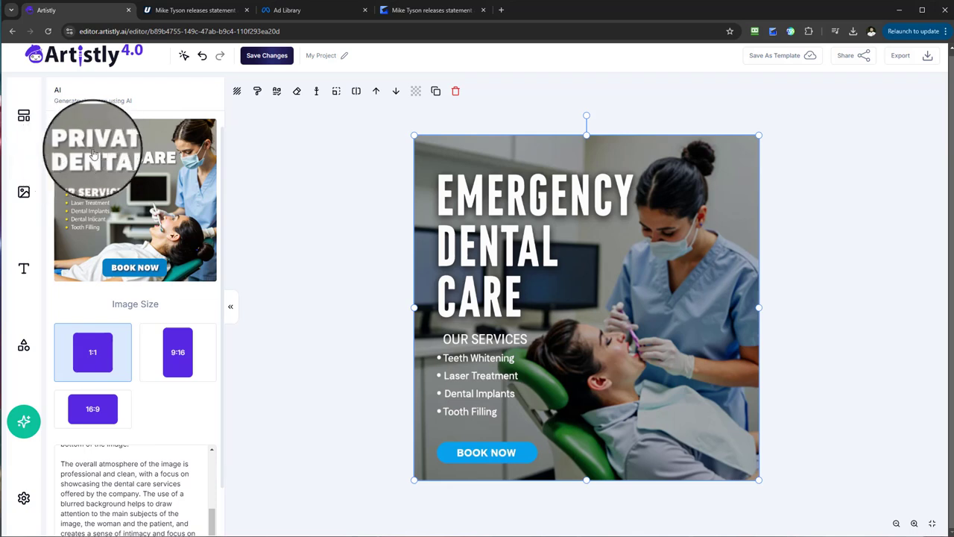
left_click(148, 228)
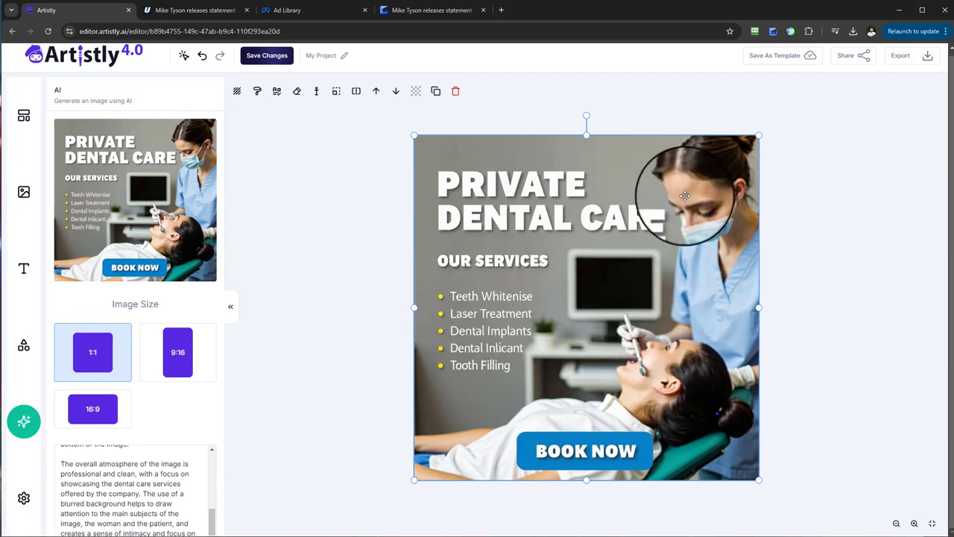
scroll(184, 368, "down", 1)
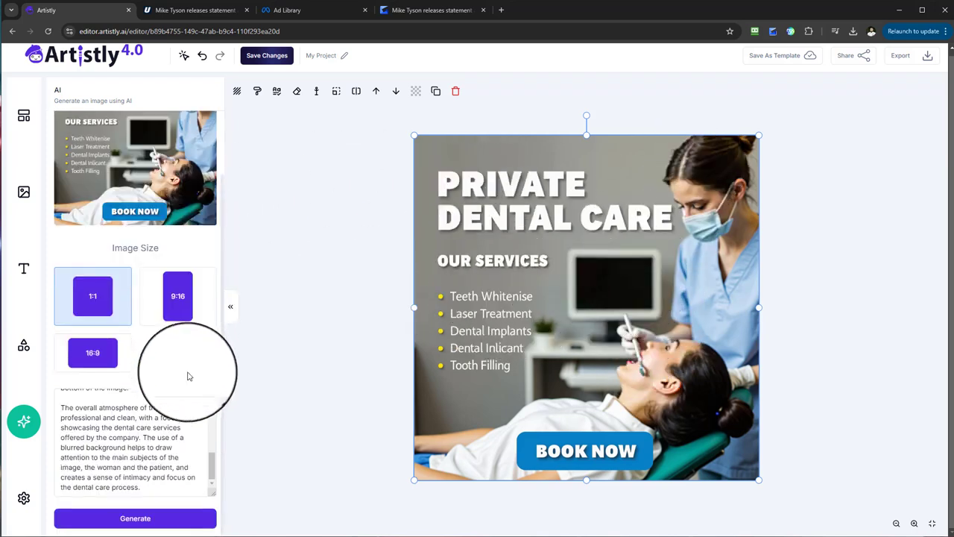